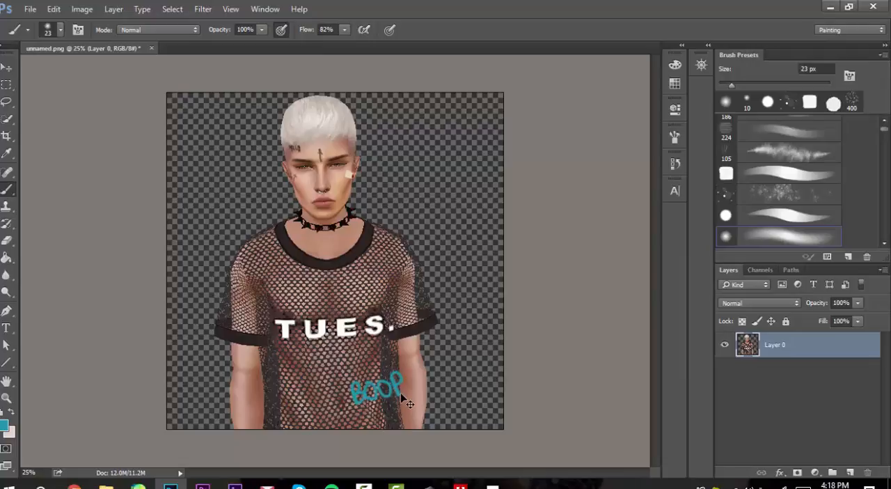
# Step: Undo the teal "BOOP" brush lettering painted over the lower part of the shirt
pyautogui.hotkey('ctrl', 'alt', 'z')
pyautogui.hotkey('ctrl', 'alt', 'z')
pyautogui.hotkey('ctrl', 'alt', 'z')
pyautogui.hotkey('ctrl', 'alt', 'z')
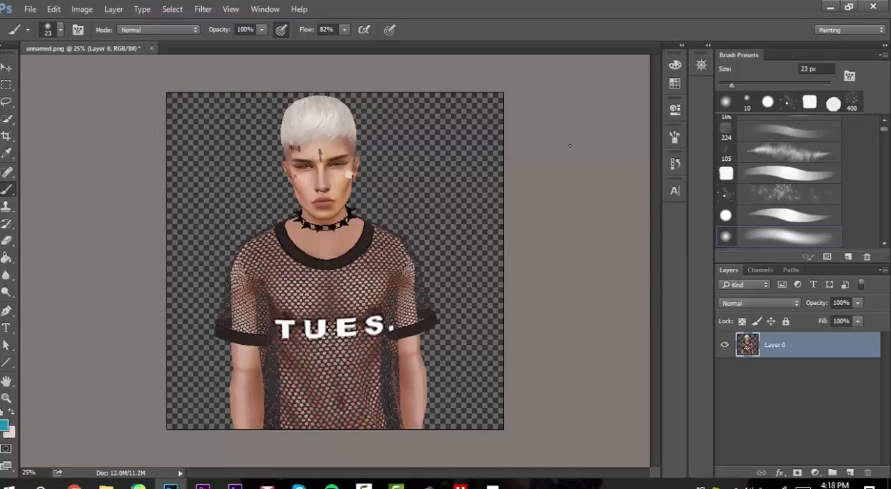
# Step: Display the Navigator and zoom the document view to 24.66%
pyautogui.click(701, 65)
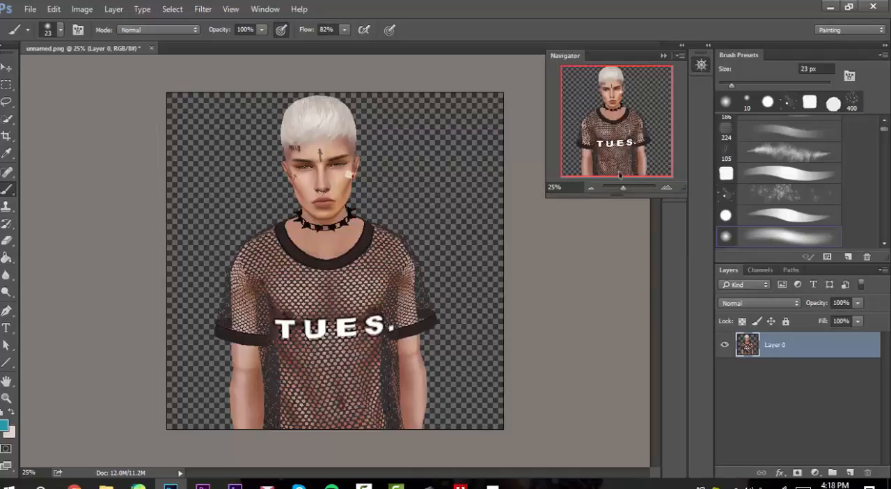
pyautogui.moveTo(624, 188)
pyautogui.mouseDown()
pyautogui.moveTo(661, 185)
pyautogui.moveTo(624, 189)
pyautogui.mouseUp()
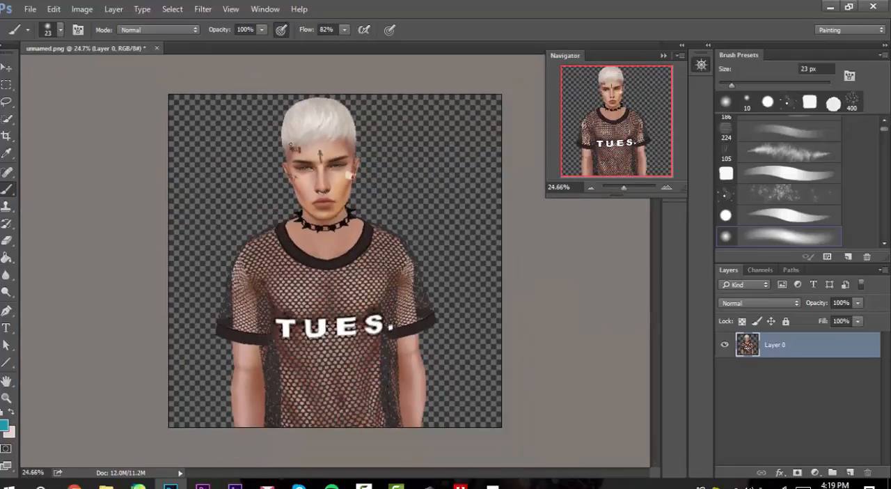
pyautogui.click(82, 9)
pyautogui.click(82, 9)
pyautogui.click(54, 9)
pyautogui.moveTo(299, 9)
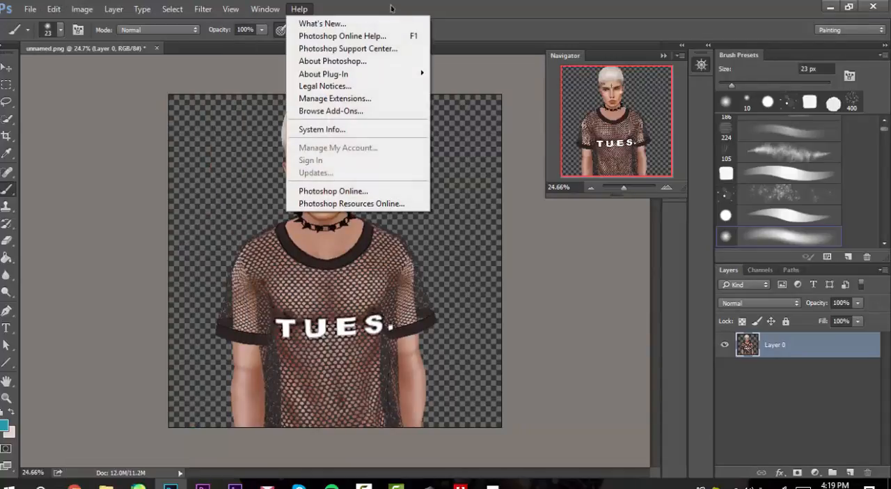
pyautogui.click(391, 8)
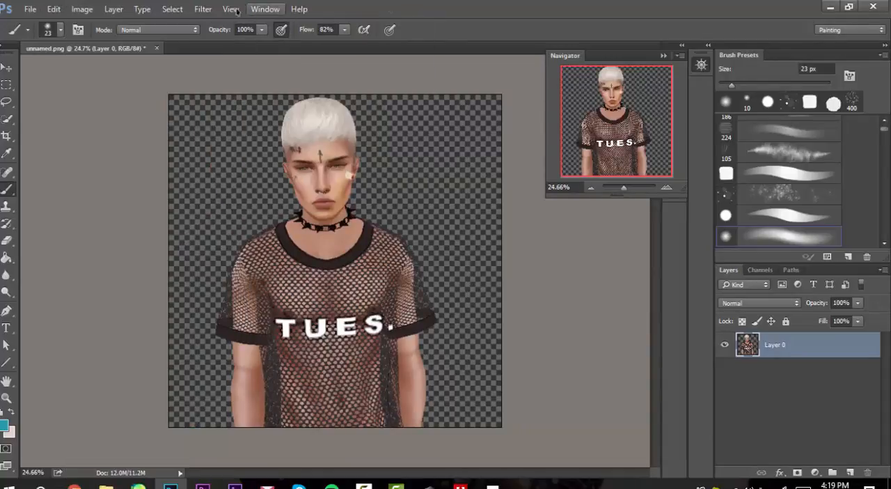
# Step: Resize the canvas to 160 pixels wide by 220 pixels high, keeping the centre anchor
pyautogui.click(82, 9)
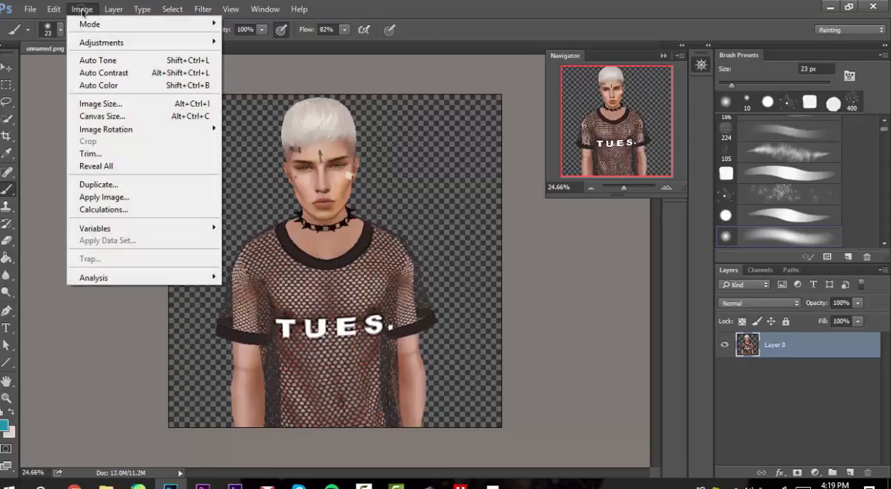
pyautogui.click(151, 121)
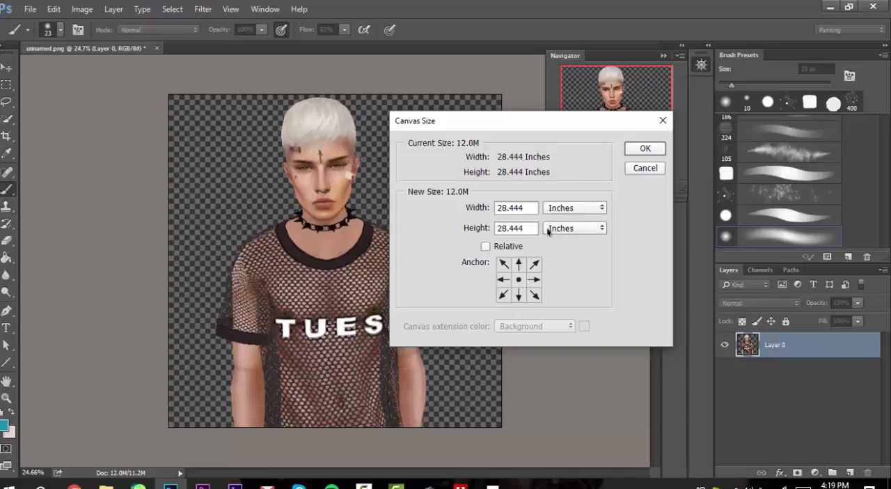
pyautogui.click(579, 211)
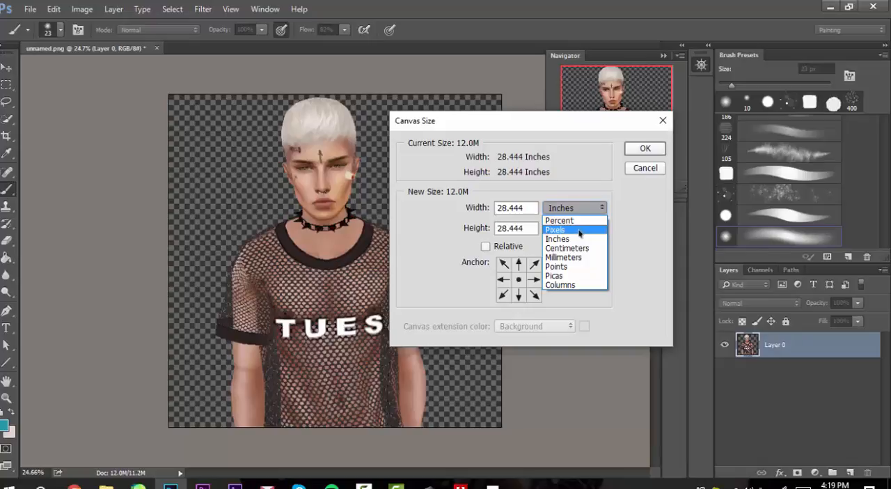
pyautogui.click(578, 234)
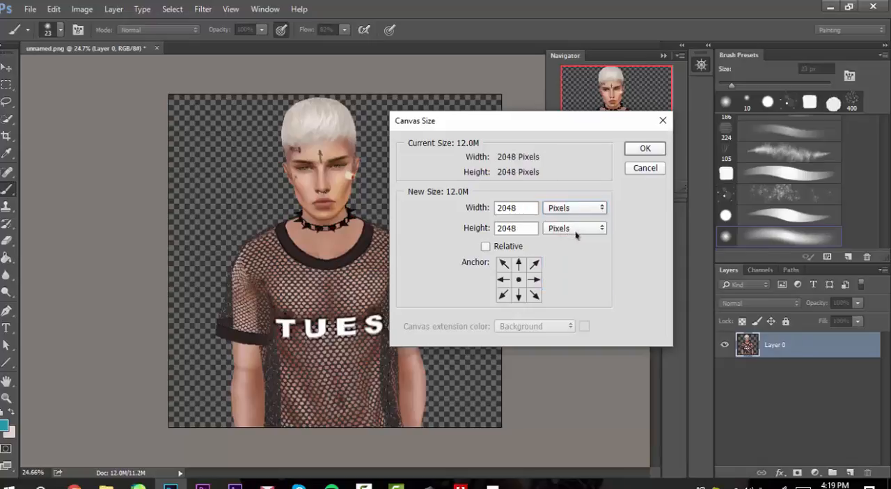
pyautogui.doubleClick(525, 207)
pyautogui.write('160')
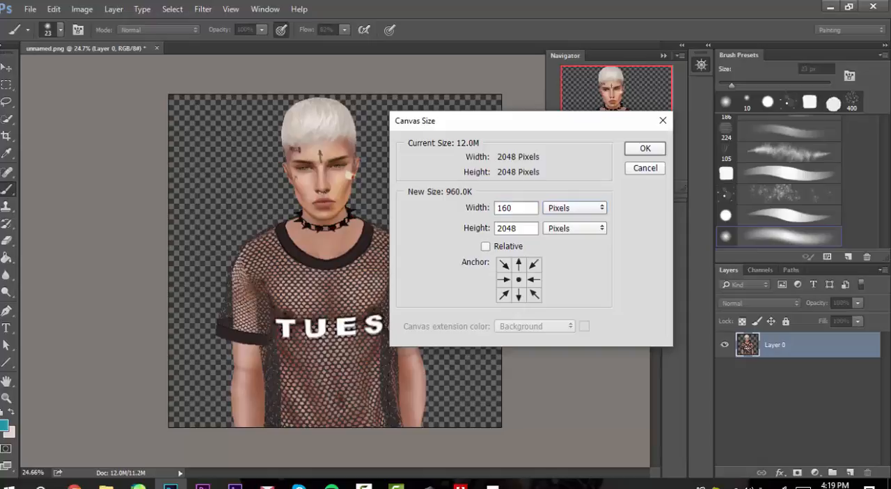
pyautogui.press('Tab')
pyautogui.write('220')
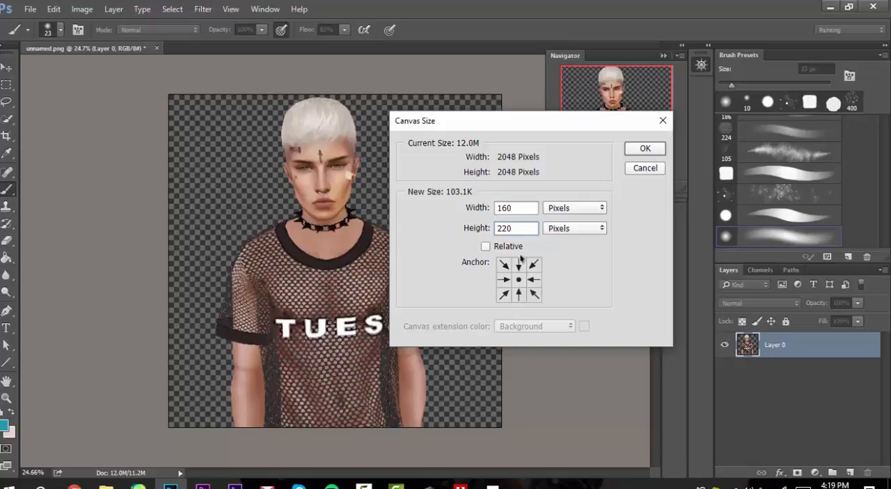
pyautogui.click(645, 149)
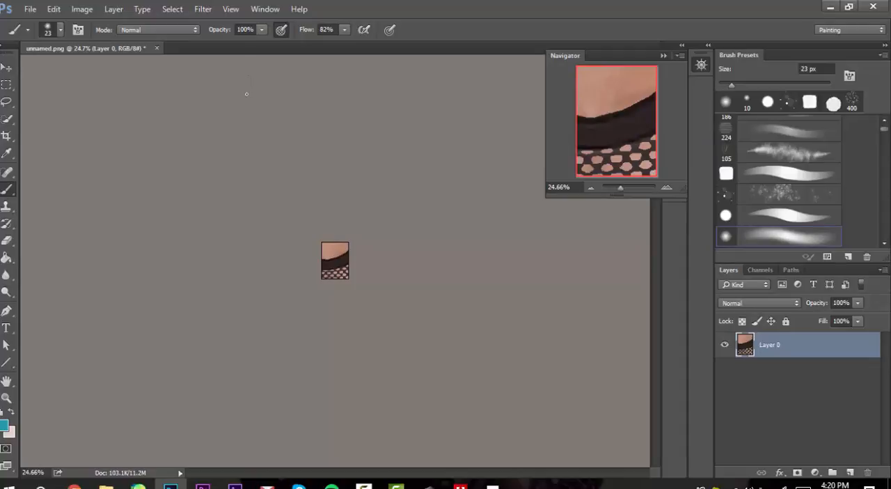
pyautogui.click(263, 9)
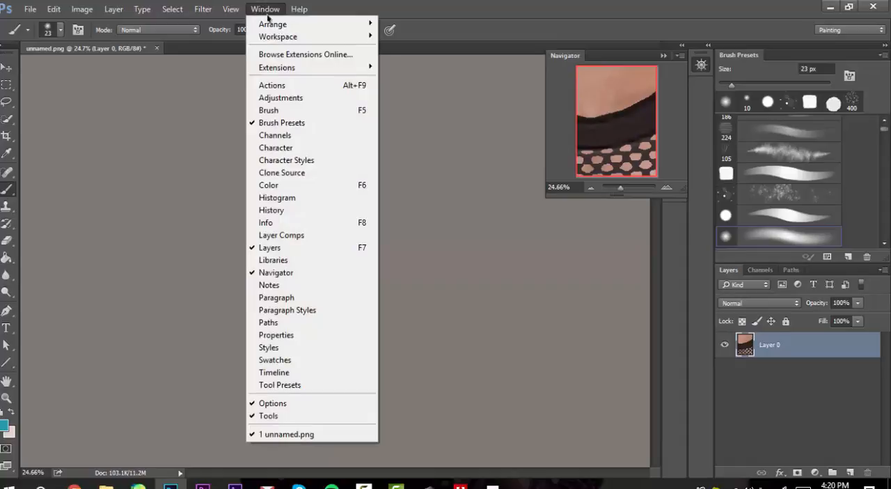
pyautogui.moveTo(299, 8)
pyautogui.click(347, 6)
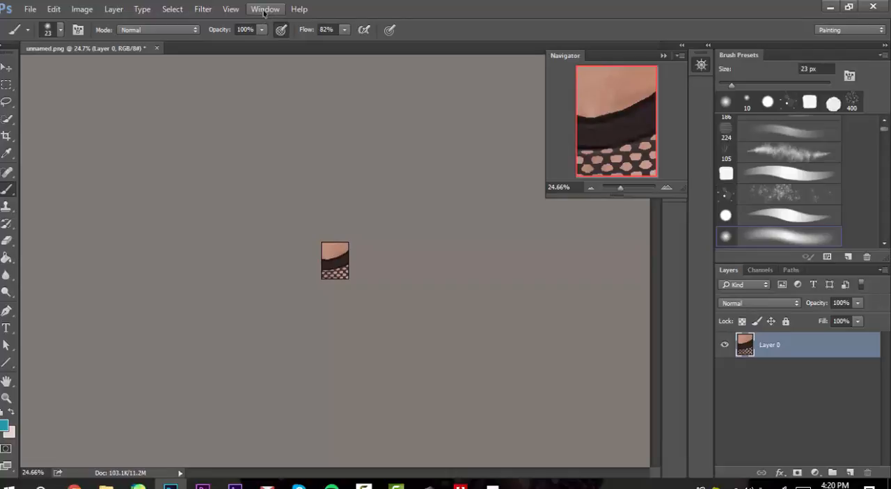
# Step: Open a second window of unnamed.png, float it as a small preview beside the canvas, and return to the original document
pyautogui.click(264, 9)
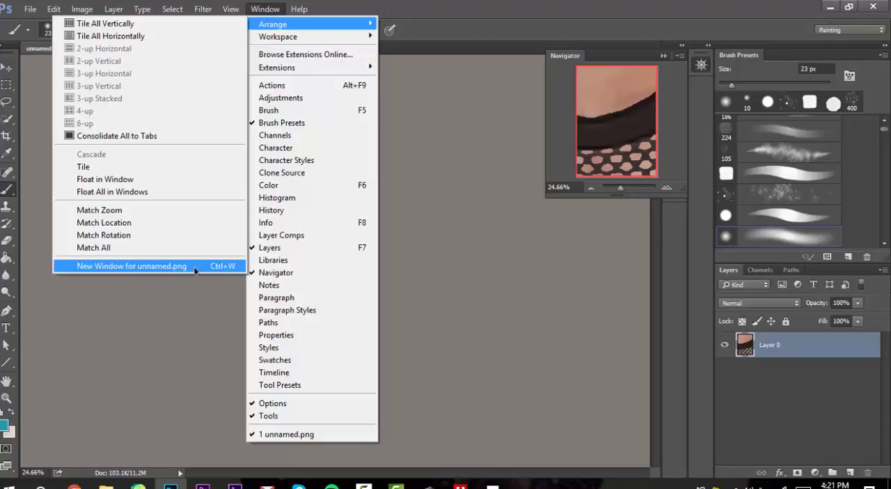
pyautogui.moveTo(318, 41)
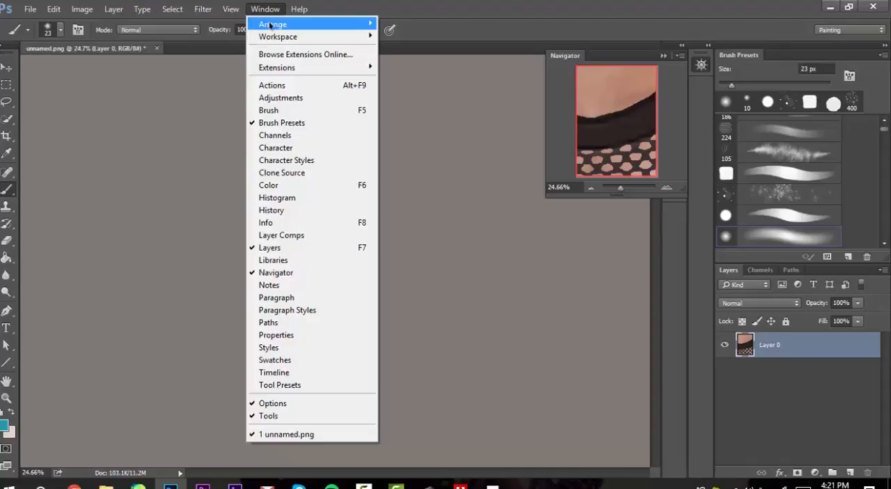
pyautogui.click(170, 266)
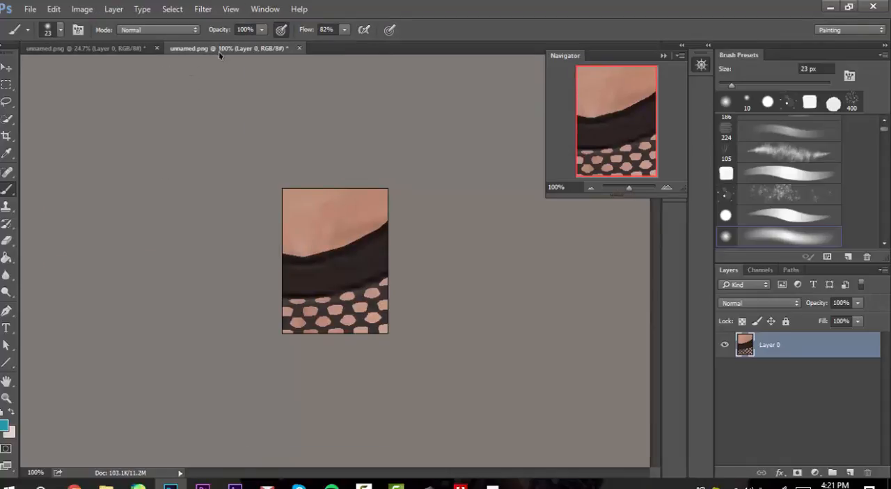
pyautogui.moveTo(215, 69); pyautogui.dragTo(78, 64)
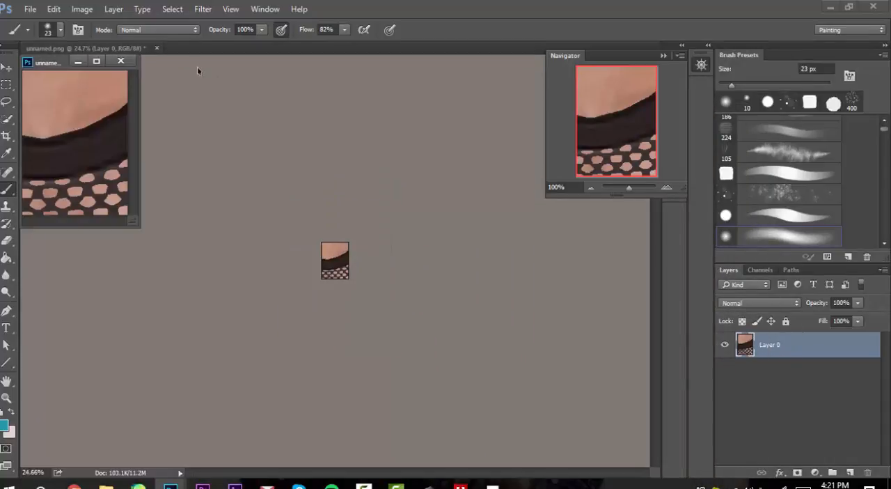
pyautogui.moveTo(57, 65)
pyautogui.mouseDown()
pyautogui.moveTo(682, 105)
pyautogui.moveTo(788, 88)
pyautogui.moveTo(50, 63)
pyautogui.mouseUp()
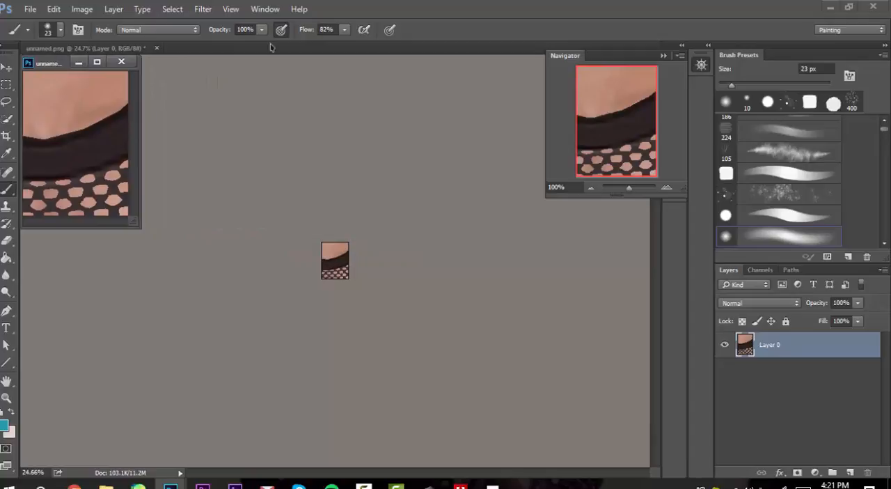
pyautogui.click(106, 49)
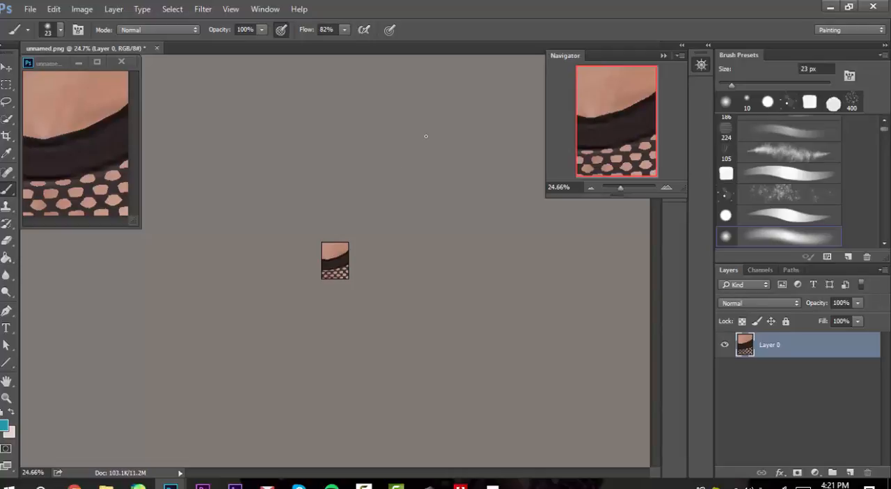
pyautogui.hotkey('ctrl', 't')
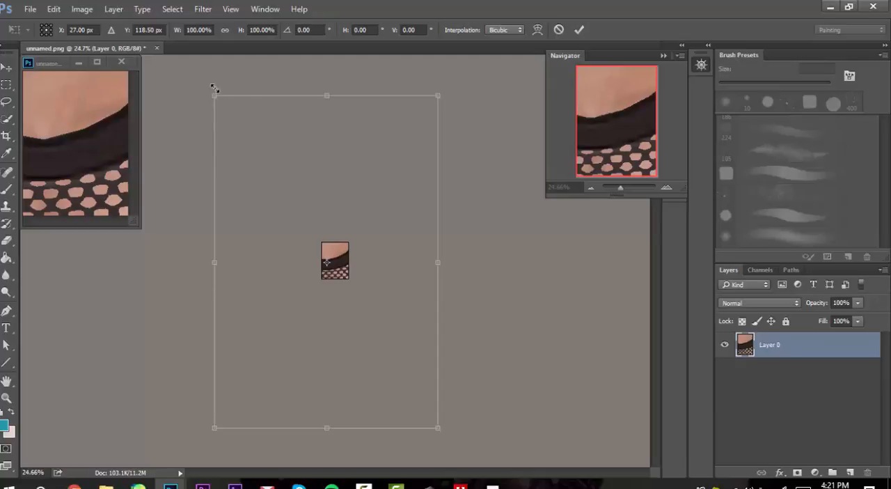
pyautogui.moveTo(215, 93); pyautogui.dragTo(150, 273)
pyautogui.moveTo(315, 318); pyautogui.dragTo(379, 291)
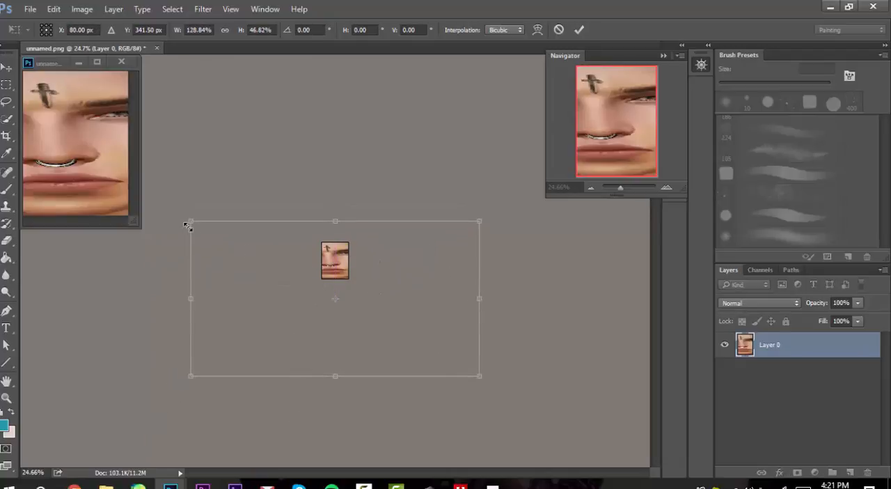
pyautogui.moveTo(188, 226); pyautogui.dragTo(325, 255)
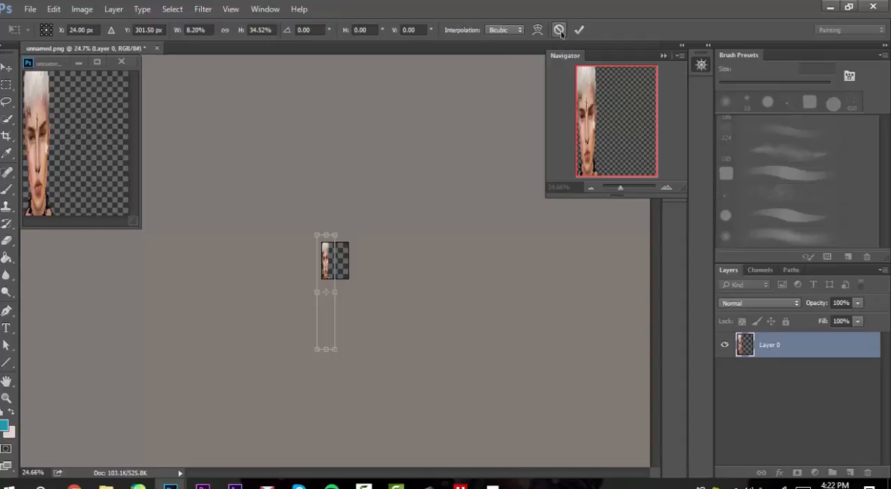
pyautogui.click(560, 30)
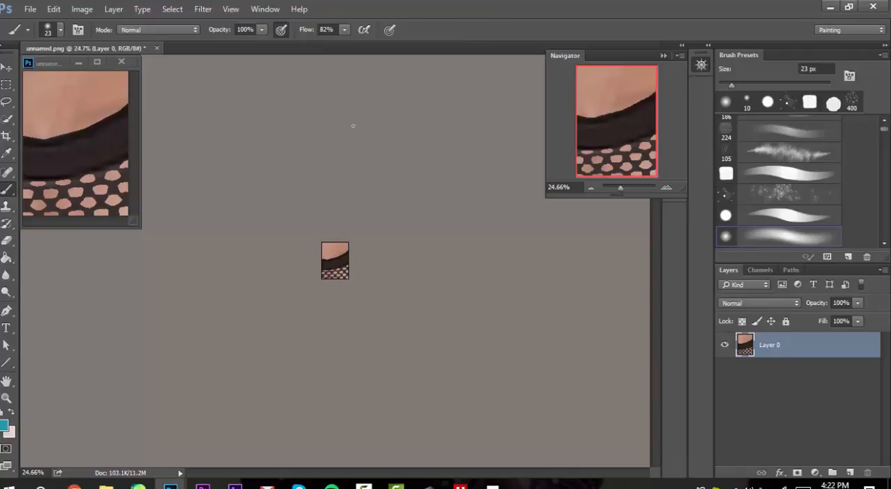
# Step: Free Transform Layer 0 down to about 20.4% so the portrait fits the small canvas, nudging it up to about Y 179 px
pyautogui.hotkey('ctrl', 't')
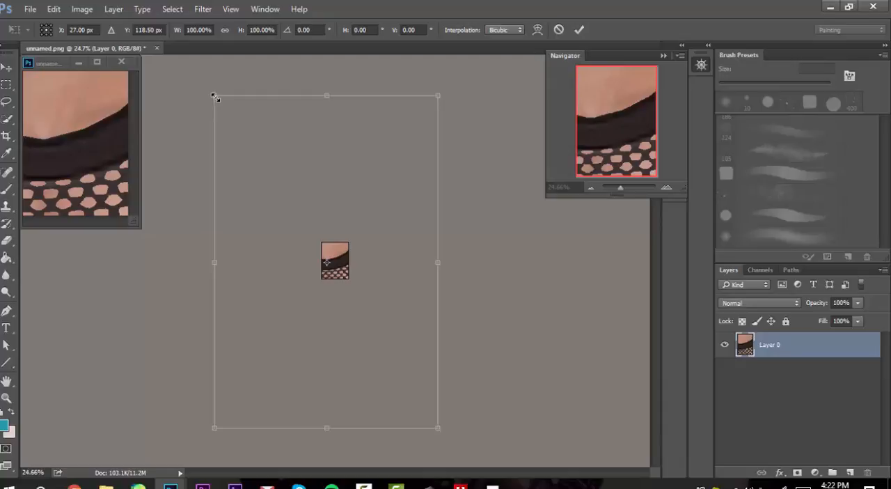
pyautogui.moveTo(215, 97); pyautogui.dragTo(341, 263)
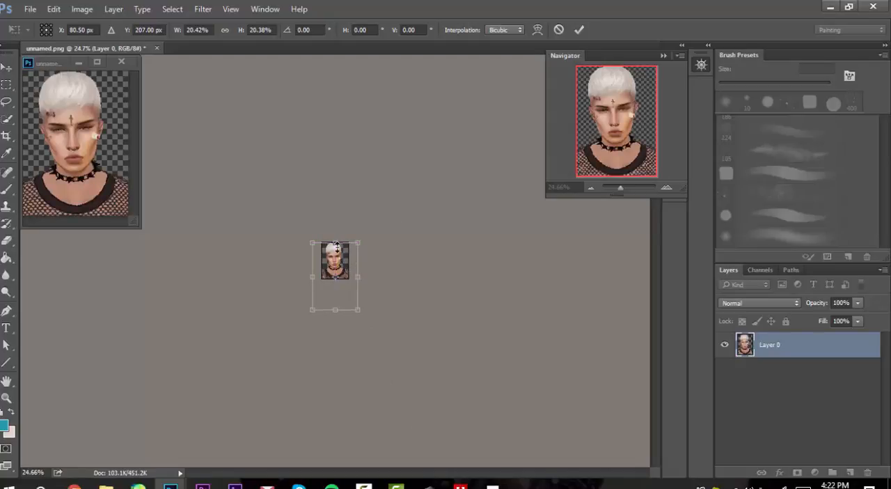
pyautogui.press('Up')
pyautogui.press('Up')
pyautogui.press('Up')
pyautogui.press('Up')
pyautogui.press('Up')
pyautogui.press('Up')
pyautogui.press('Up')
pyautogui.press('Up')
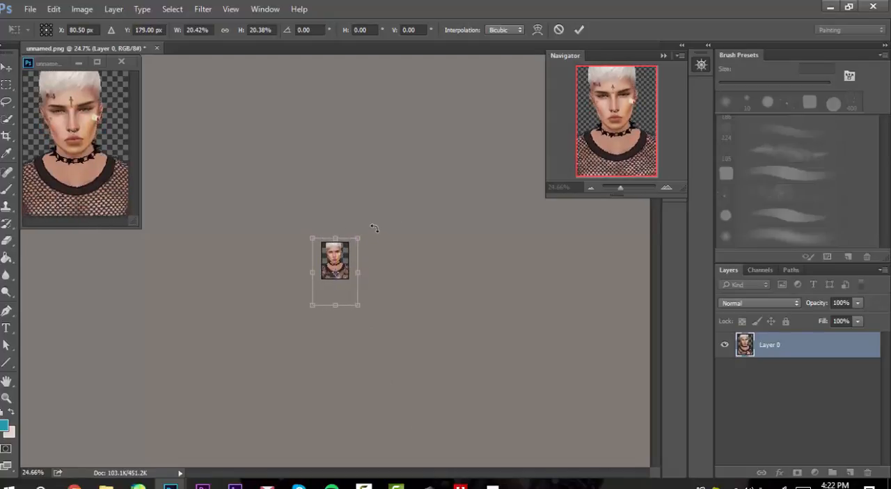
pyautogui.press('Down')
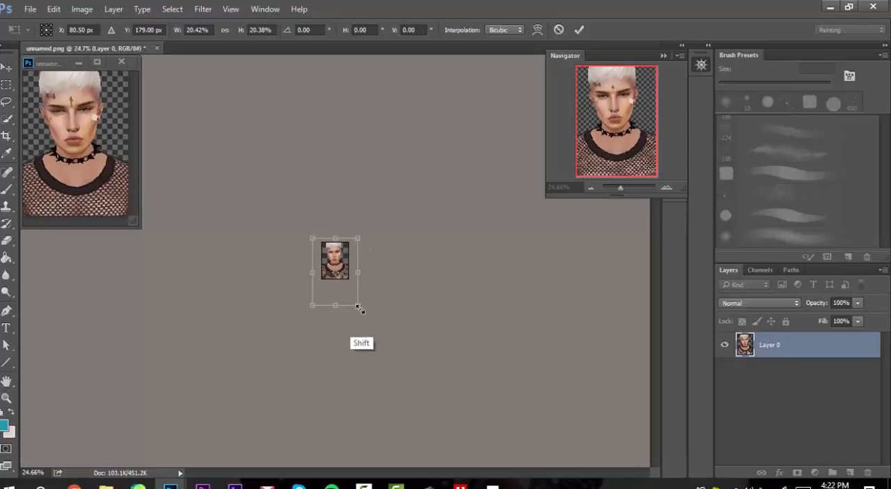
# Step: Enlarge the portrait to about 22.6%, centre the head and shoulders at about X 84.5 px, Y 191 px, and apply the transform
pyautogui.moveTo(357, 306); pyautogui.dragTo(362, 315)
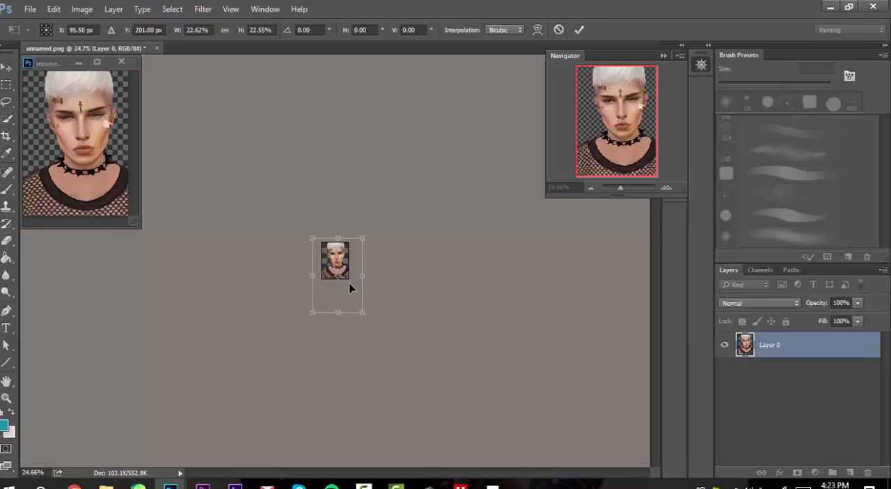
pyautogui.moveTo(350, 288); pyautogui.dragTo(346, 282)
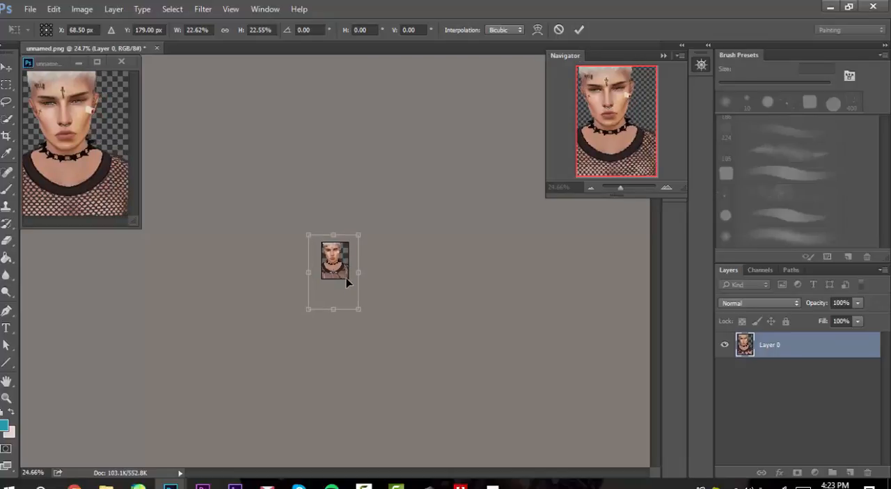
pyautogui.press('Right')
pyautogui.press('Right')
pyautogui.press('Right')
pyautogui.press('Down')
pyautogui.press('Down')
pyautogui.press('Right')
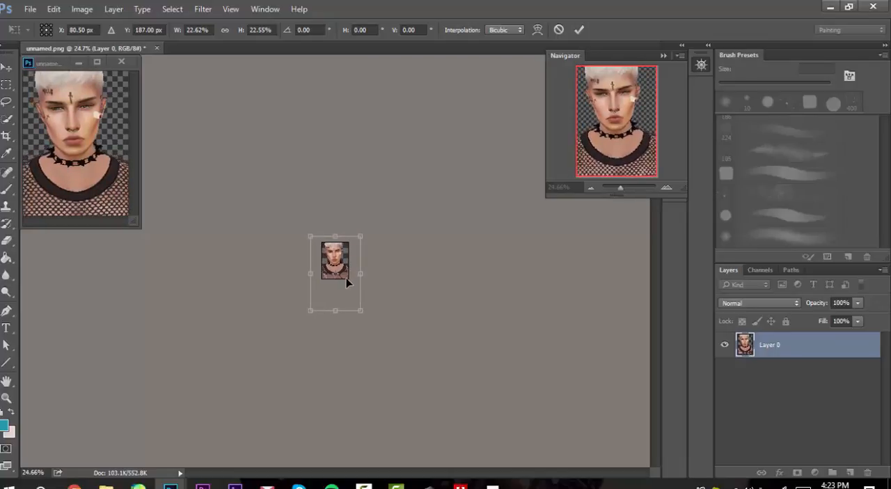
pyautogui.press('Left')
pyautogui.press('Down')
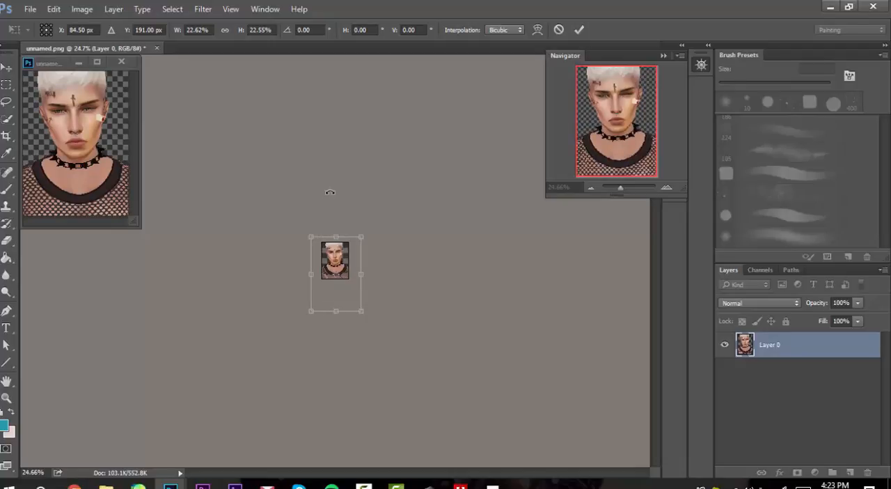
pyautogui.press('Return')
# Step: Try moving the portrait up and across the canvas, and undo the move
pyautogui.press('b')
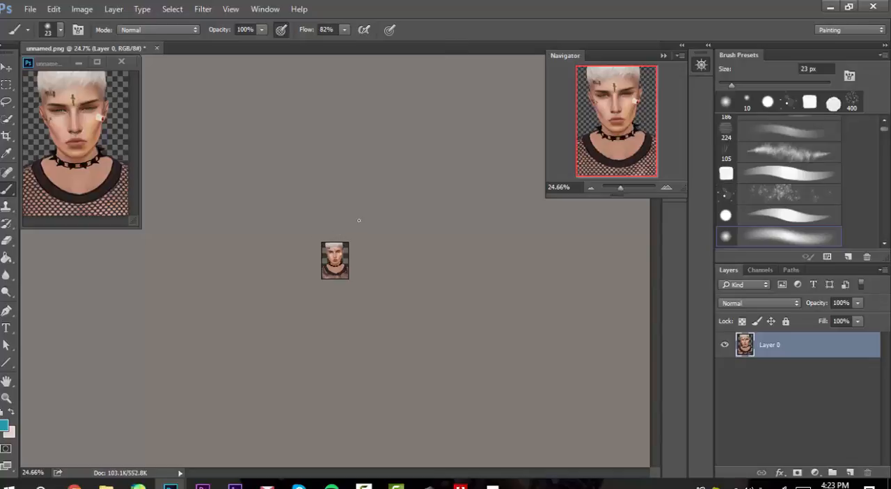
pyautogui.press('v')
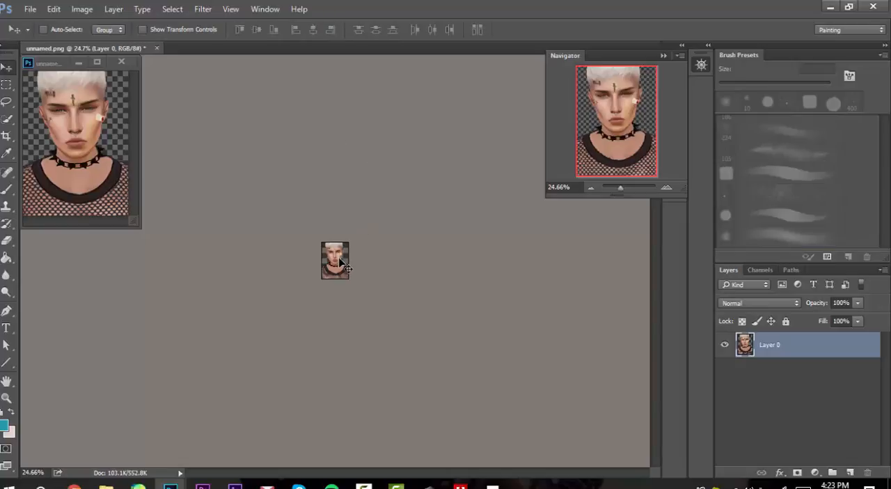
pyautogui.moveTo(341, 264); pyautogui.dragTo(371, 229)
pyautogui.hotkey('ctrl', 'z')
# Step: Select the whole canvas, cut the visible portrait from Layer 0 and paste it onto a new layer
pyautogui.hotkey('ctrl', 'a')
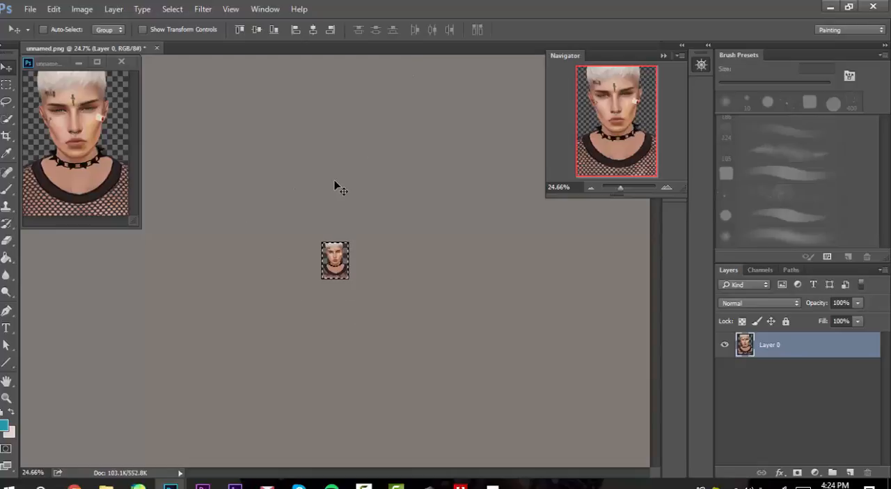
pyautogui.press('Delete')
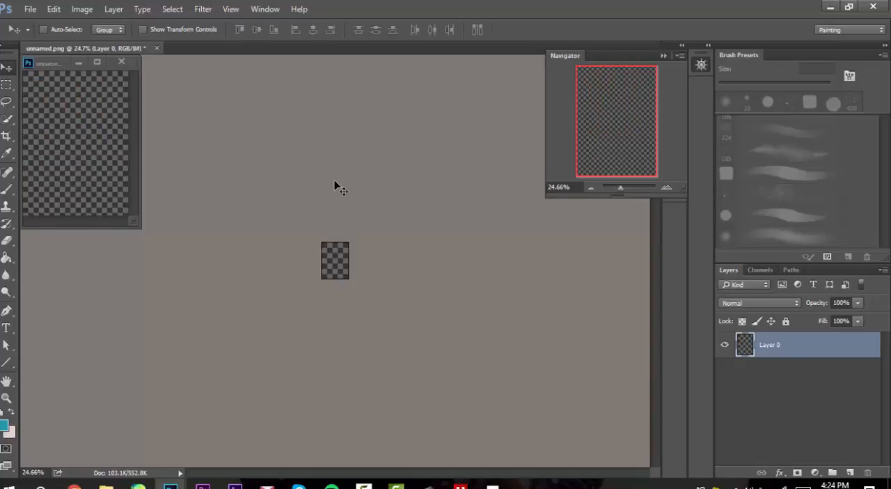
pyautogui.hotkey('ctrl', 'v')
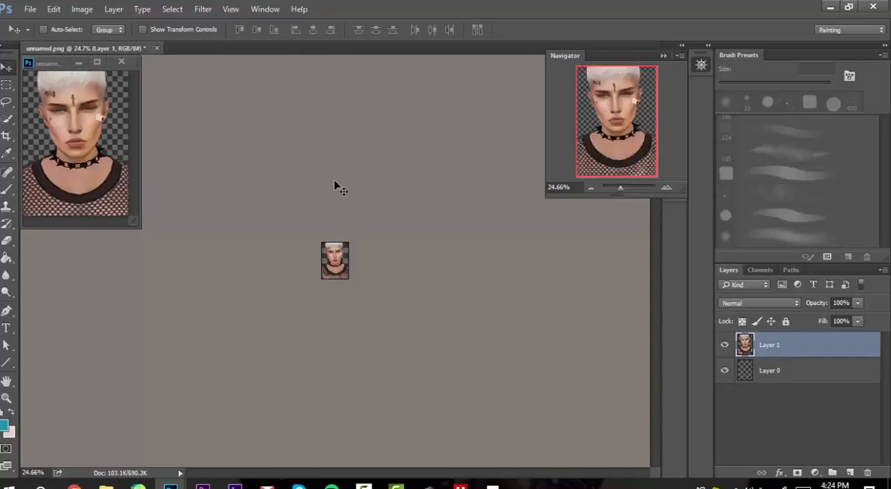
# Step: Hide the pasted portrait and move Layer 0 to bring its leftover off-canvas pixels into view
pyautogui.click(803, 377)
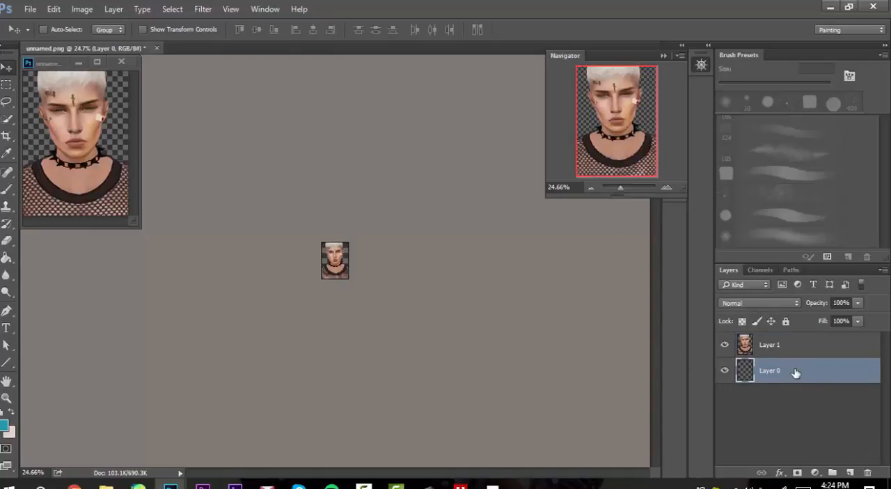
pyautogui.click(812, 352)
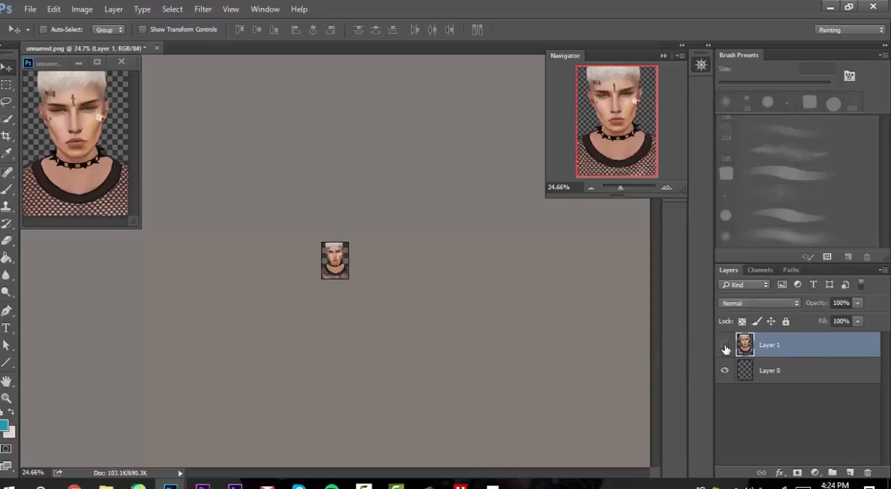
pyautogui.click(725, 346)
pyautogui.click(802, 373)
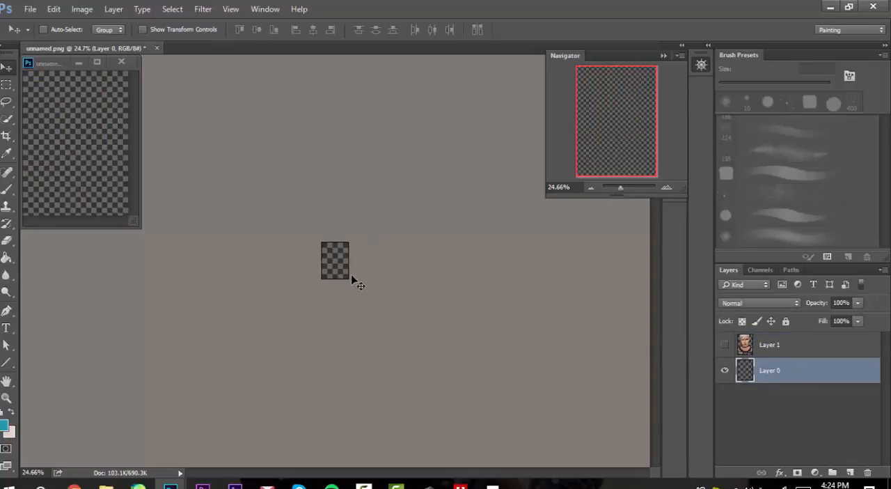
pyautogui.moveTo(352, 277); pyautogui.dragTo(355, 256)
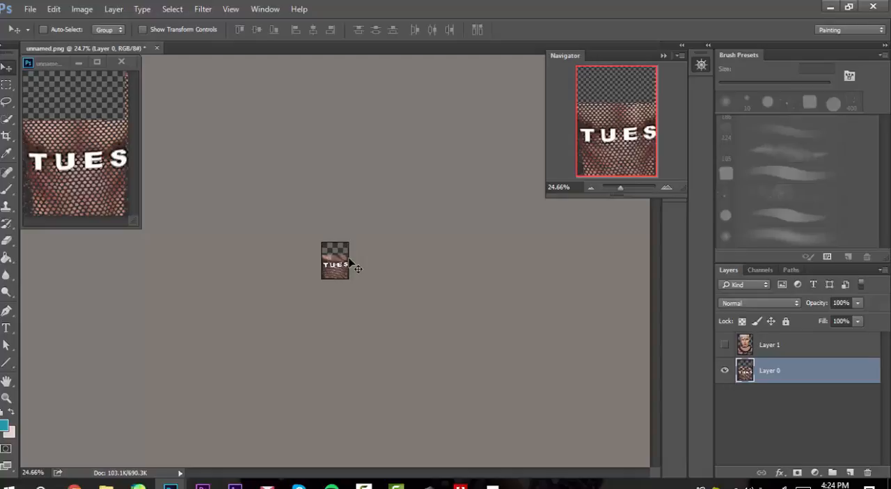
pyautogui.moveTo(339, 255); pyautogui.dragTo(348, 287)
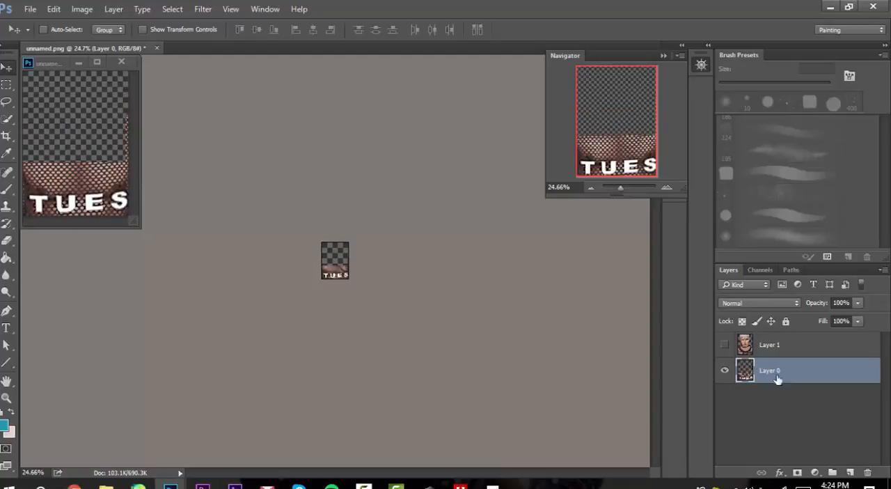
# Step: Delete Layer 0 with the leftover pixels and make the pasted portrait layer visible
pyautogui.moveTo(778, 379); pyautogui.dragTo(868, 473)
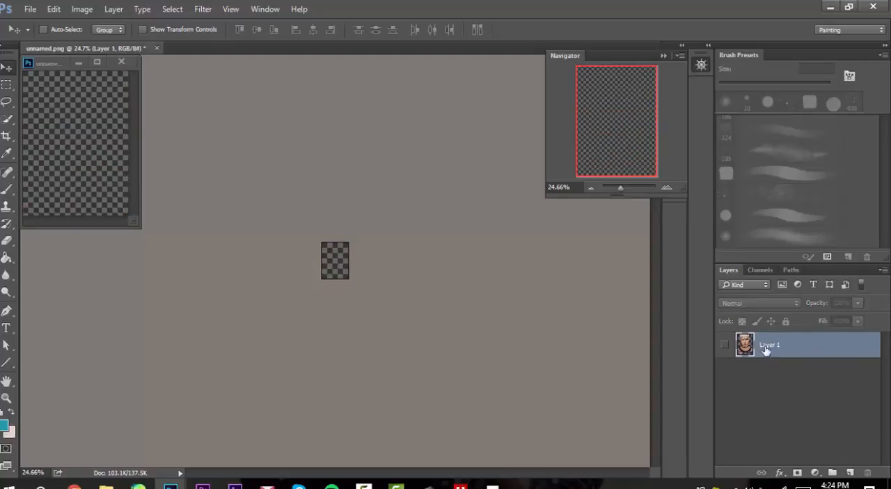
pyautogui.click(725, 344)
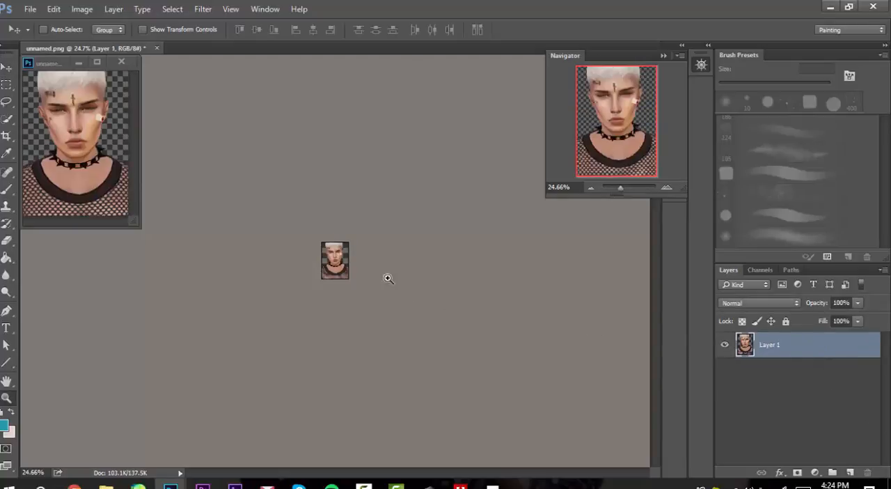
# Step: Duplicate the pasted portrait layer
pyautogui.press('z')
pyautogui.moveTo(361, 270); pyautogui.dragTo(395, 301)
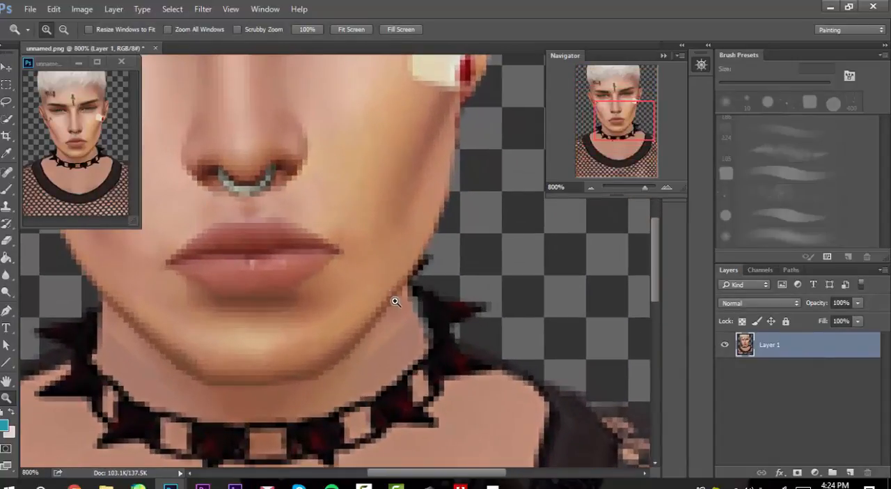
pyautogui.keyDown('alt'); pyautogui.click(395, 301); pyautogui.keyUp('alt')
pyautogui.keyDown('alt'); pyautogui.click(395, 302); pyautogui.keyUp('alt')
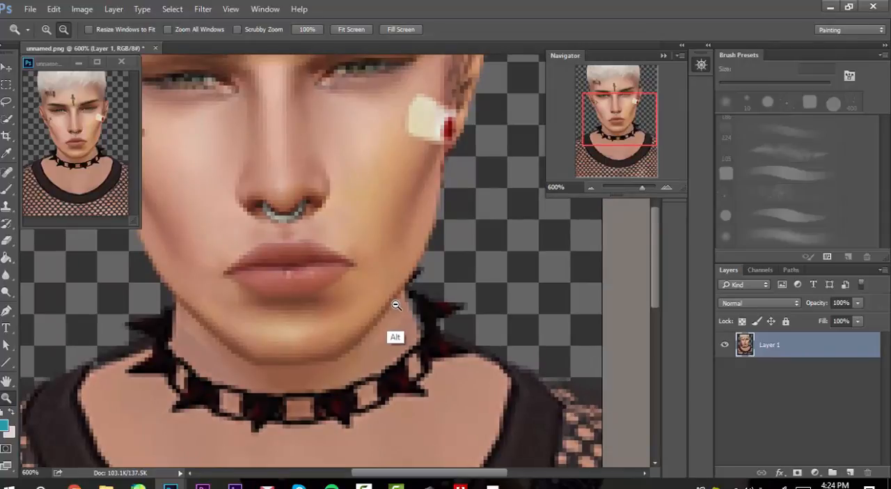
pyautogui.keyDown('alt'); pyautogui.click(396, 304); pyautogui.keyUp('alt')
pyautogui.keyDown('alt'); pyautogui.click(396, 304); pyautogui.keyUp('alt')
pyautogui.keyDown('alt'); pyautogui.click(397, 305); pyautogui.keyUp('alt')
pyautogui.keyDown('alt'); pyautogui.click(397, 304); pyautogui.keyUp('alt')
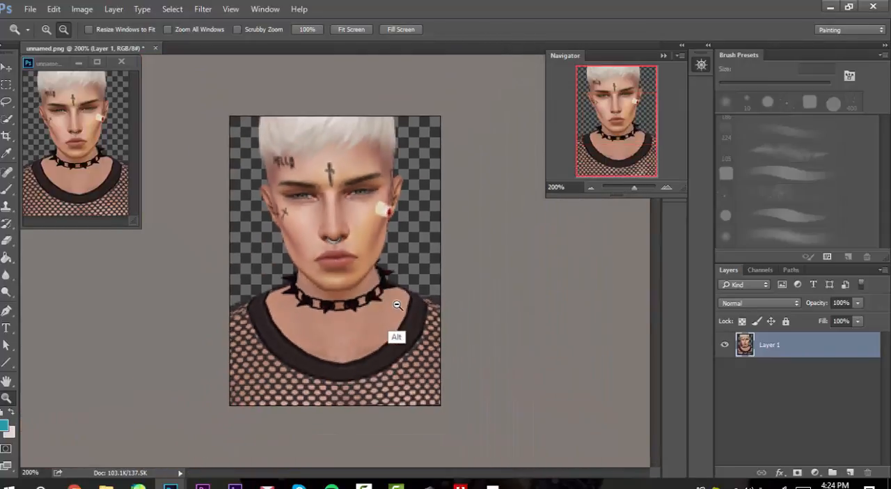
pyautogui.press('v')
pyautogui.moveTo(842, 349); pyautogui.dragTo(852, 474)
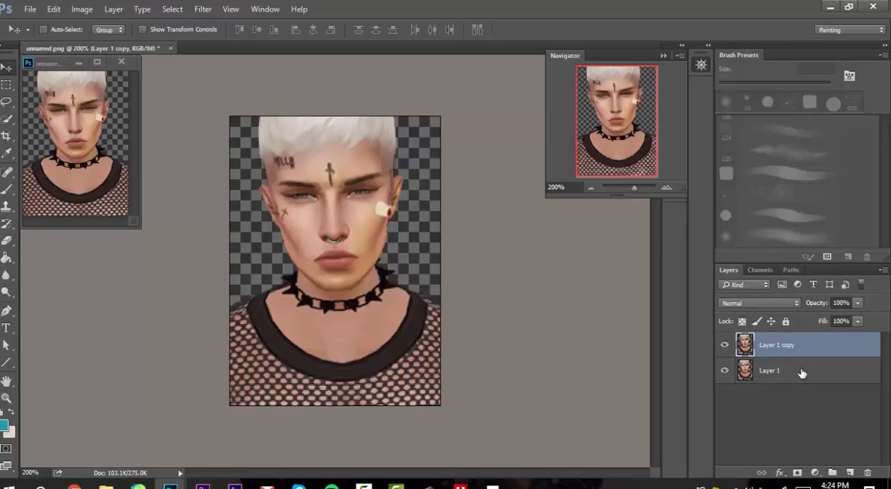
# Step: Add a new empty layer between the original portrait layer and its copy, keeping the original visible
pyautogui.click(827, 374)
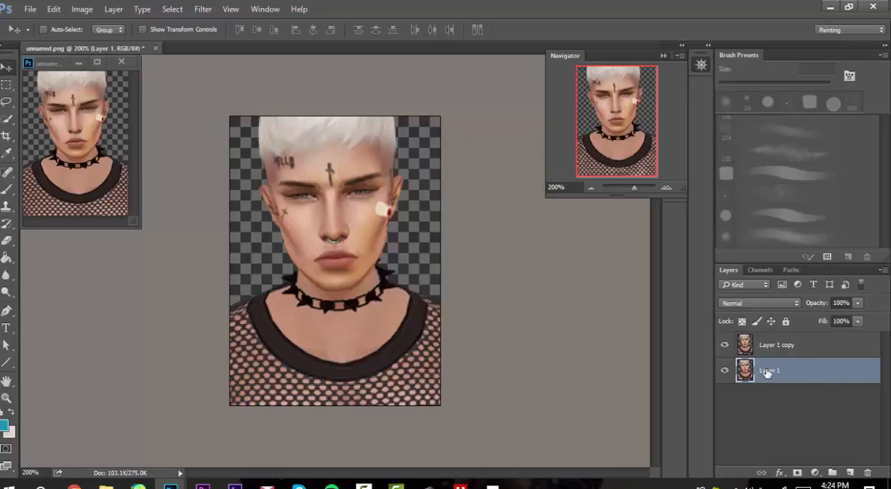
pyautogui.click(849, 472)
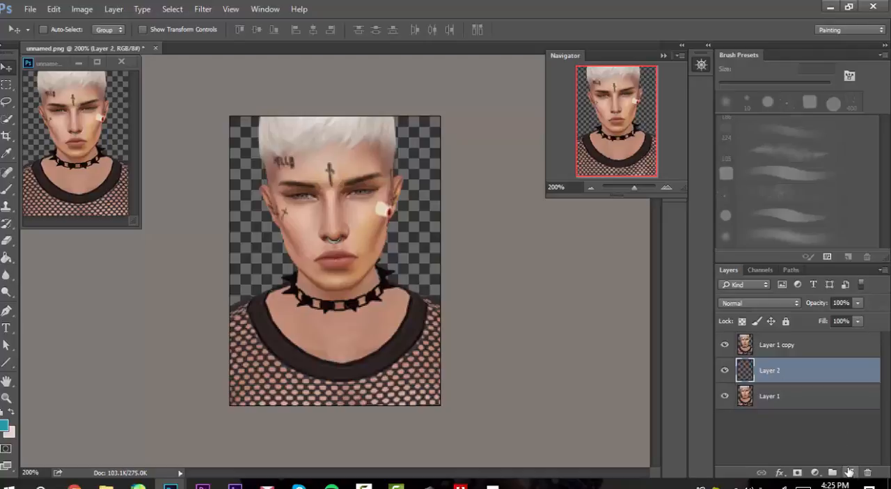
pyautogui.click(725, 397)
pyautogui.click(725, 396)
# Step: Set the foreground colour to a muted, dusky mauve from the pink hue range
pyautogui.click(703, 64)
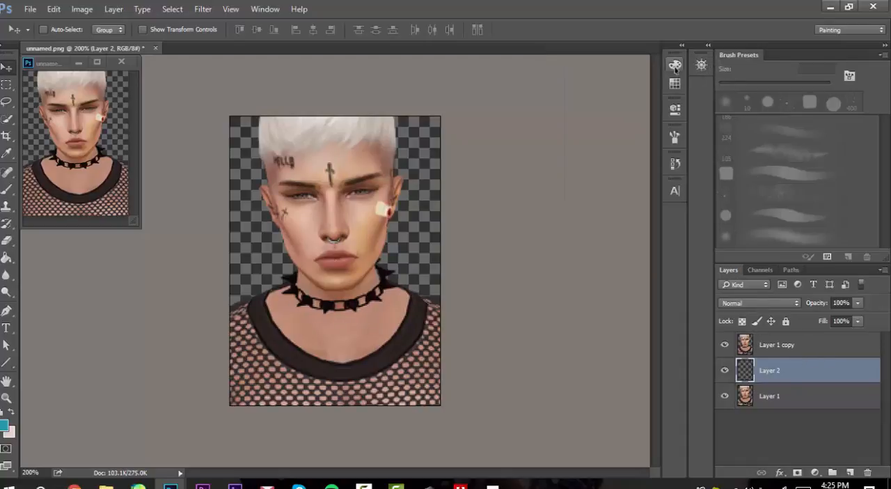
pyautogui.click(674, 64)
pyautogui.moveTo(577, 99); pyautogui.dragTo(570, 99)
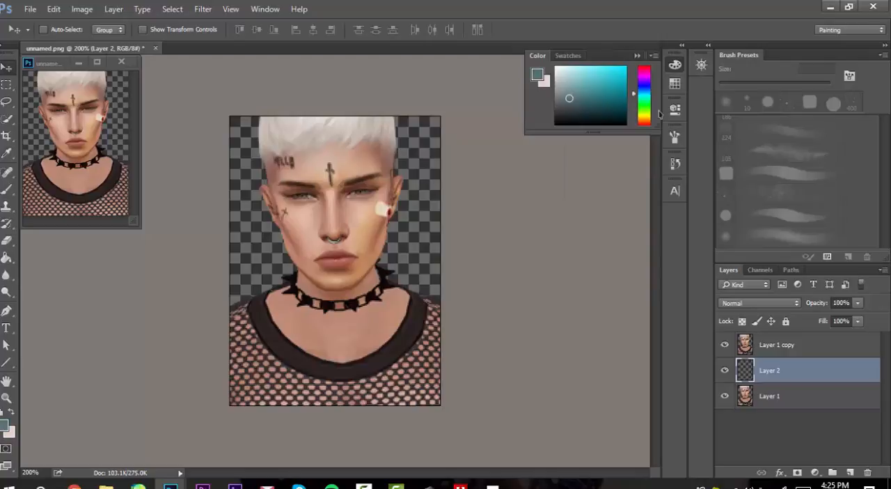
pyautogui.moveTo(646, 78); pyautogui.dragTo(646, 76)
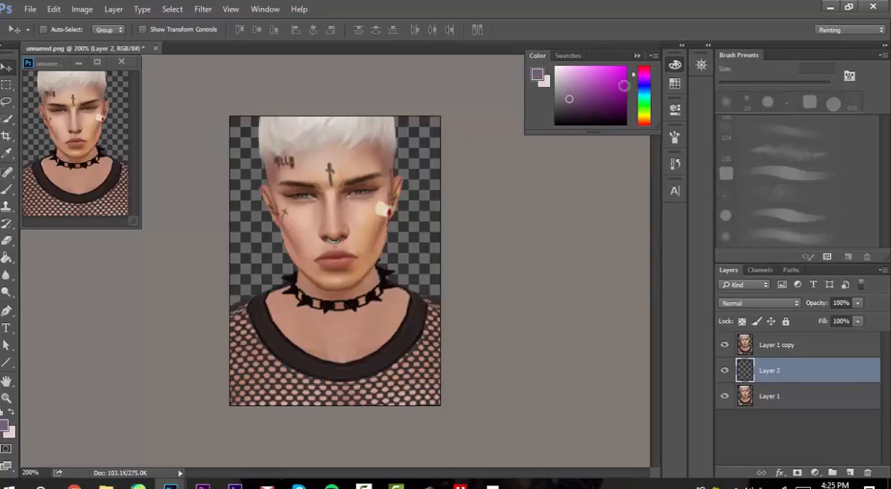
pyautogui.click(565, 102)
pyautogui.click(567, 95)
pyautogui.click(644, 69)
pyautogui.click(569, 99)
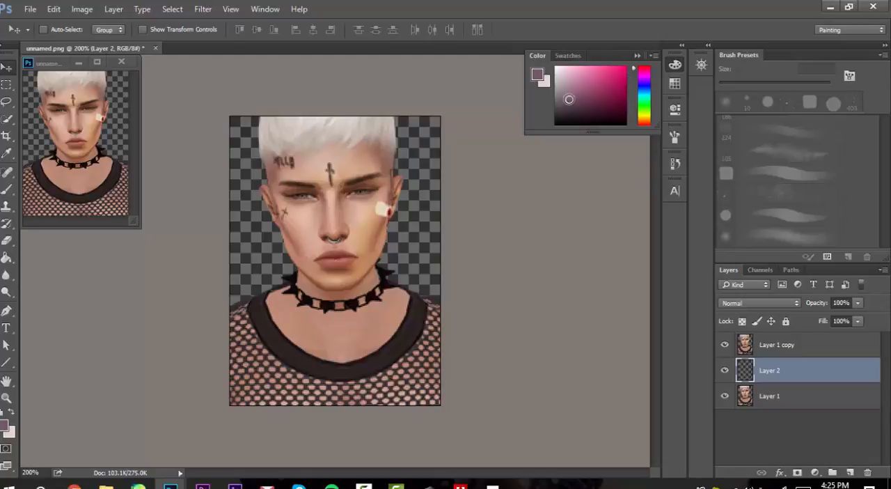
# Step: Fill the empty middle layer with the mauve foreground colour using the Paint Bucket tool
pyautogui.press('g')
pyautogui.click(410, 224)
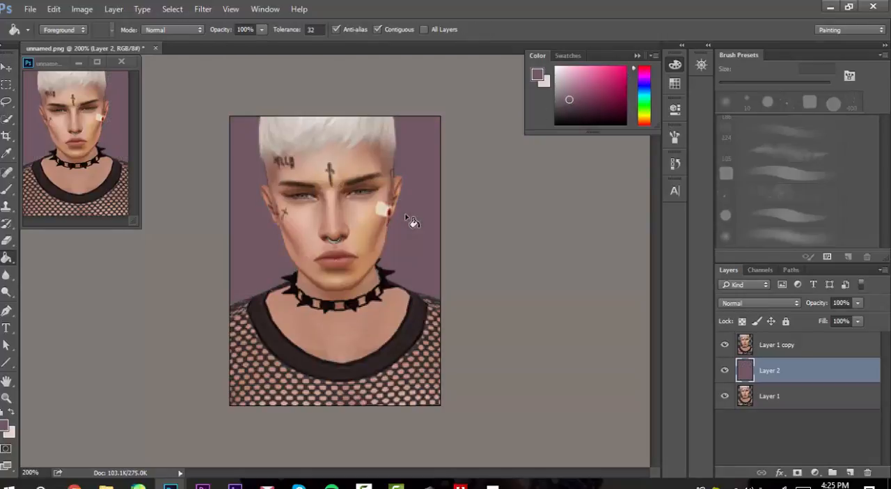
pyautogui.press('v')
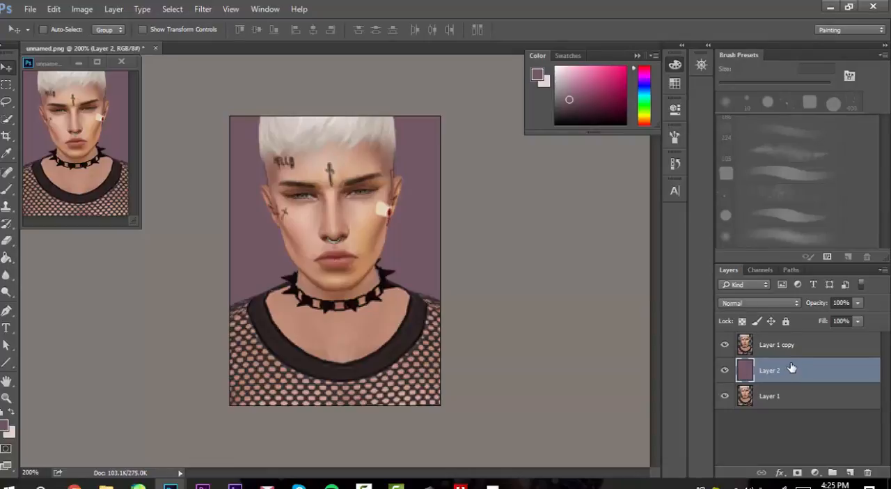
# Step: Lock the mauve background layer completely and make Layer 1 copy the active layer for the Brush tool
pyautogui.click(787, 322)
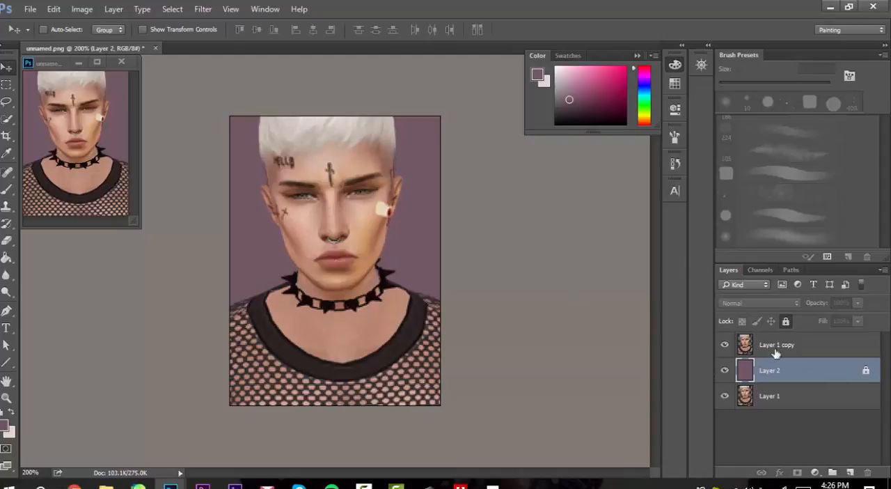
pyautogui.press('b')
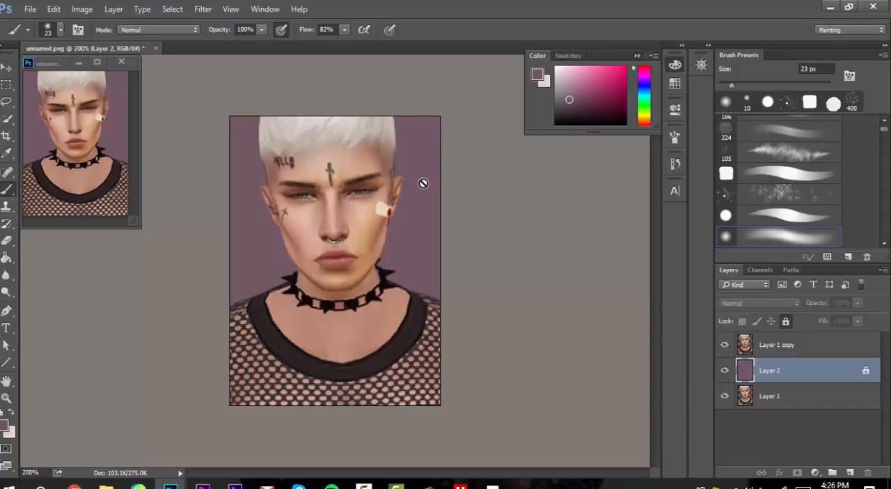
pyautogui.click(842, 347)
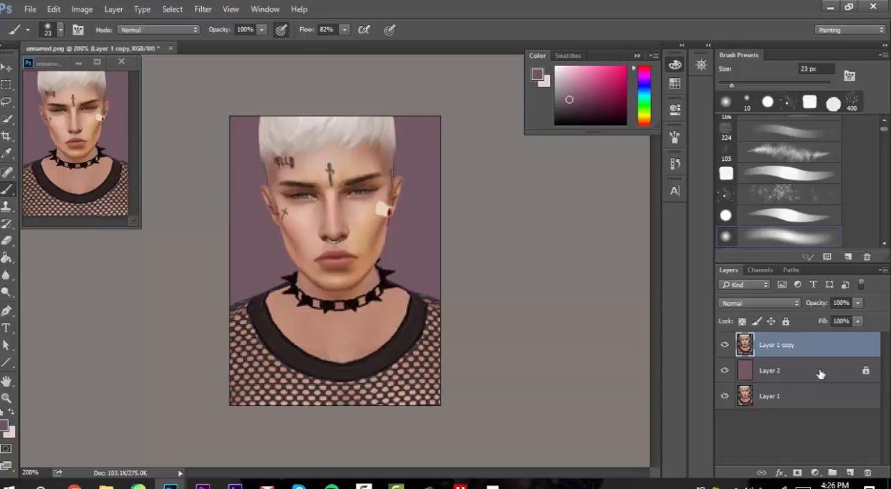
# Step: Save the document in Photoshop PSD format with layers as "Cauliflower wm" in the Cauliflower folder
pyautogui.hotkey('ctrl', 'shift', 's')
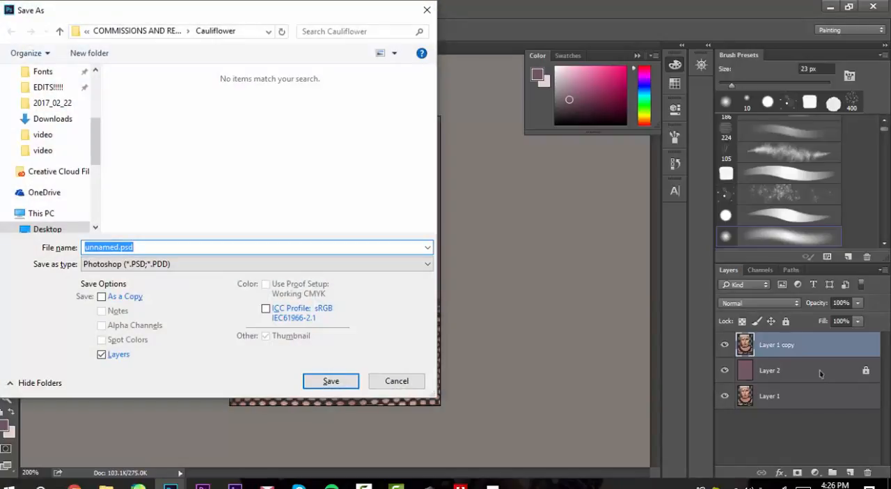
pyautogui.press('Tab')
pyautogui.press('c')
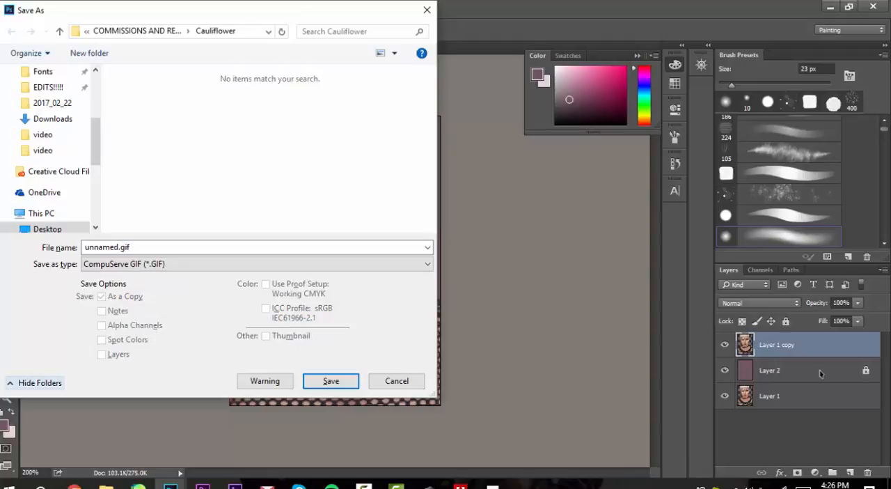
pyautogui.click(215, 262)
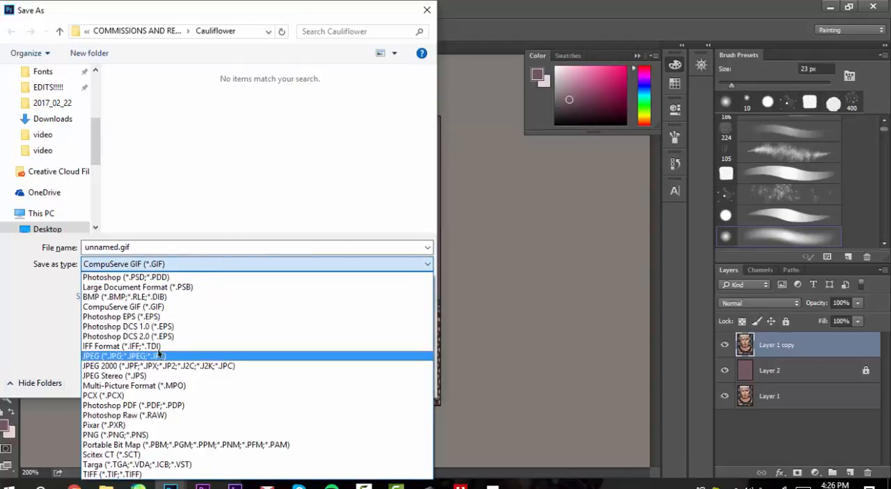
pyautogui.click(154, 277)
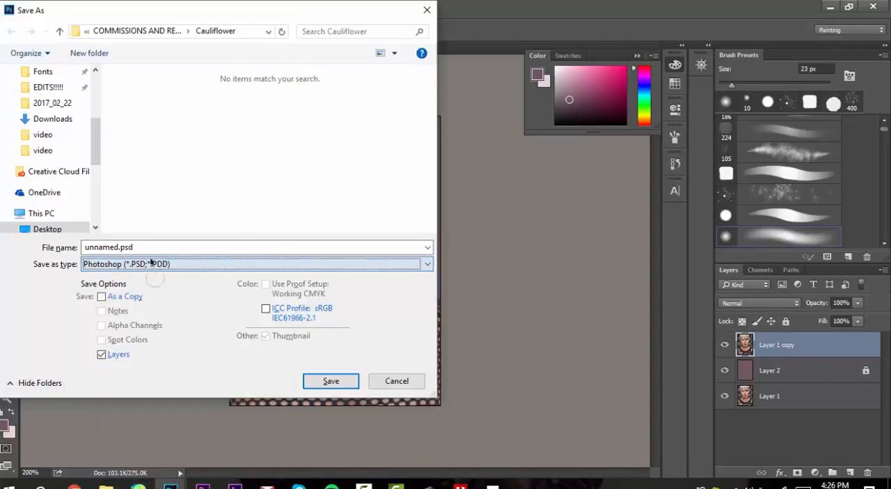
pyautogui.click(127, 248)
pyautogui.write('Cauliflower wm')
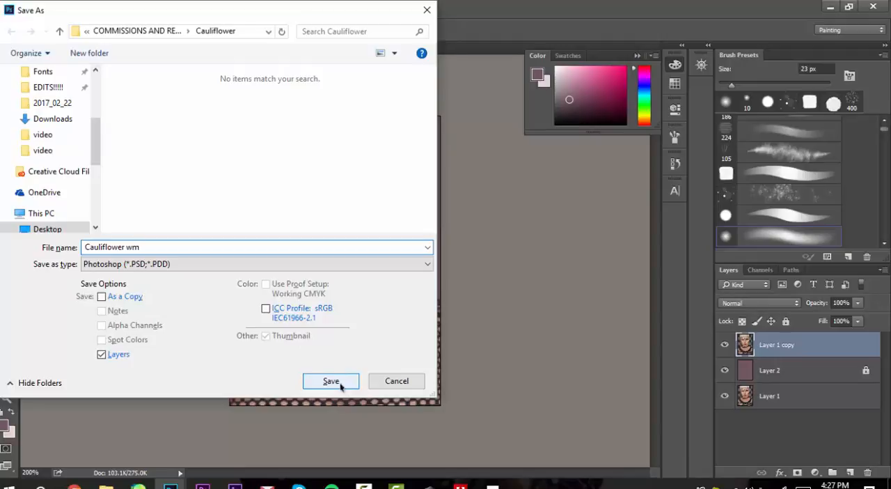
pyautogui.click(332, 382)
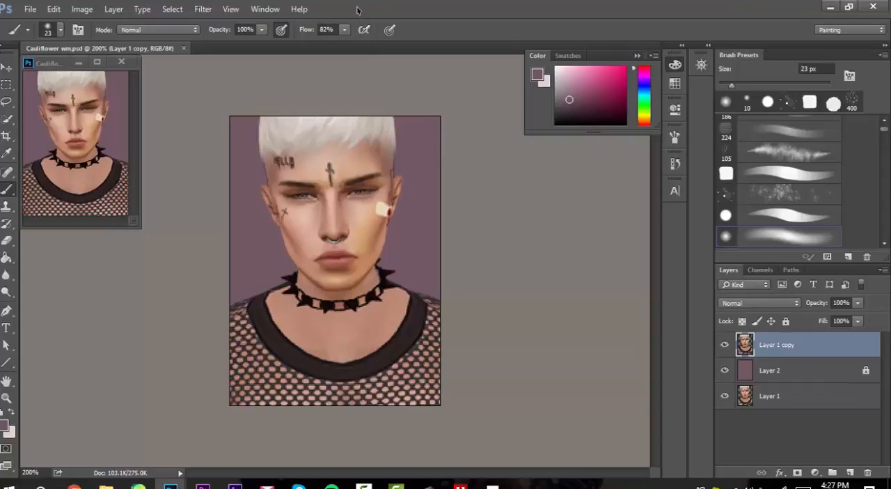
pyautogui.click(266, 9)
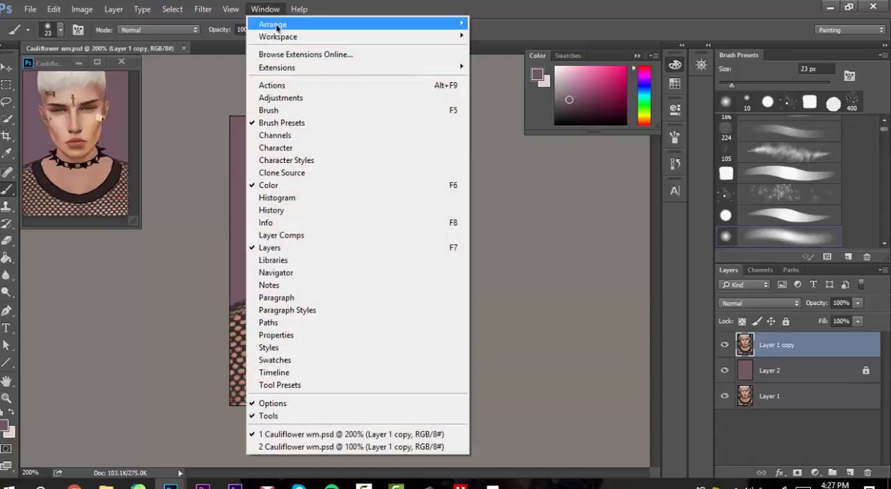
pyautogui.moveTo(277, 28)
pyautogui.moveTo(311, 25)
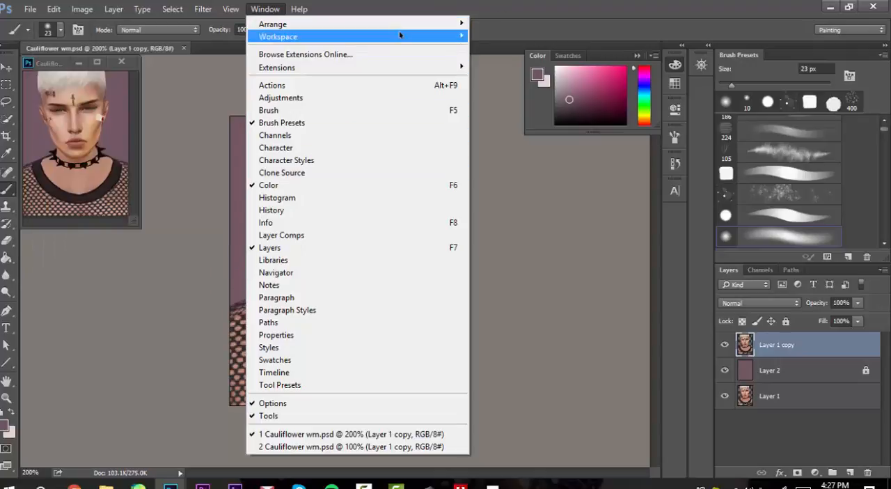
# Step: Open the Keyboard Shortcuts and Menus settings and review the shortcuts assigned to the tools
pyautogui.click(336, 3)
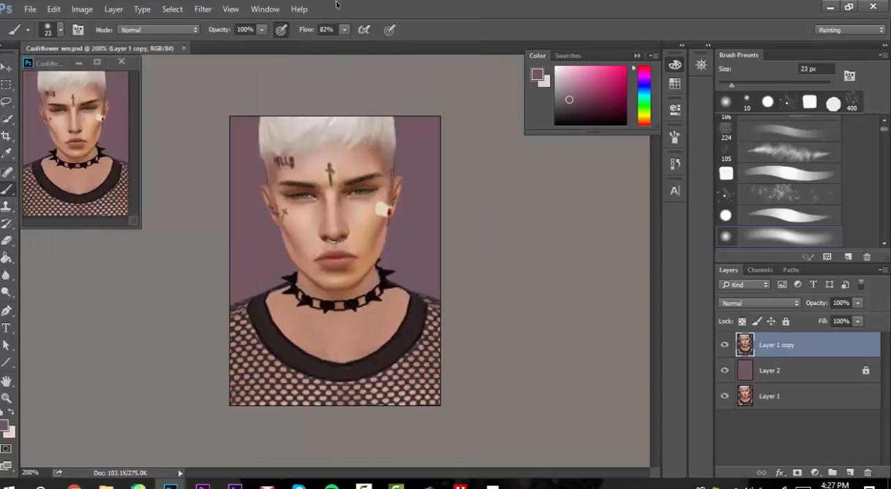
pyautogui.click(265, 12)
pyautogui.moveTo(271, 42)
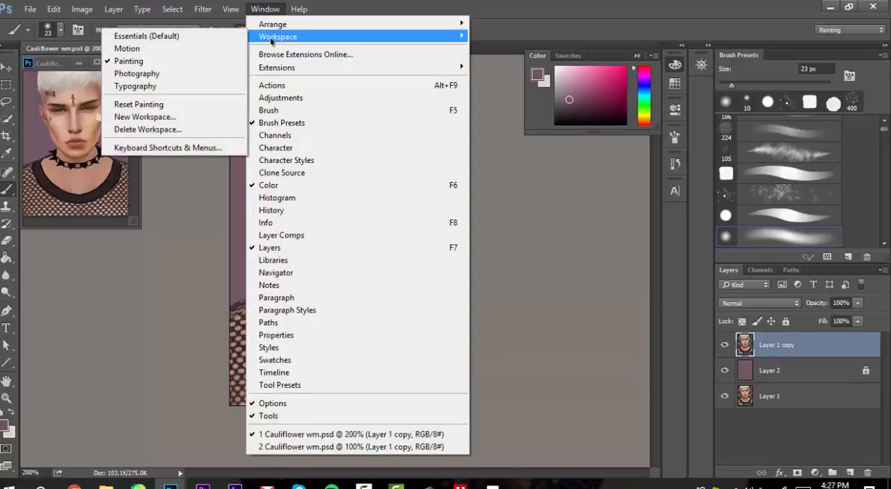
pyautogui.click(225, 151)
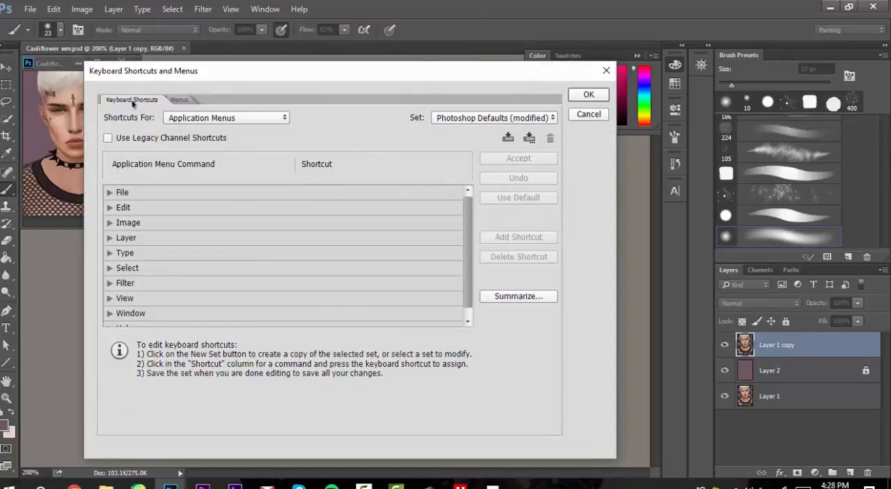
pyautogui.click(181, 101)
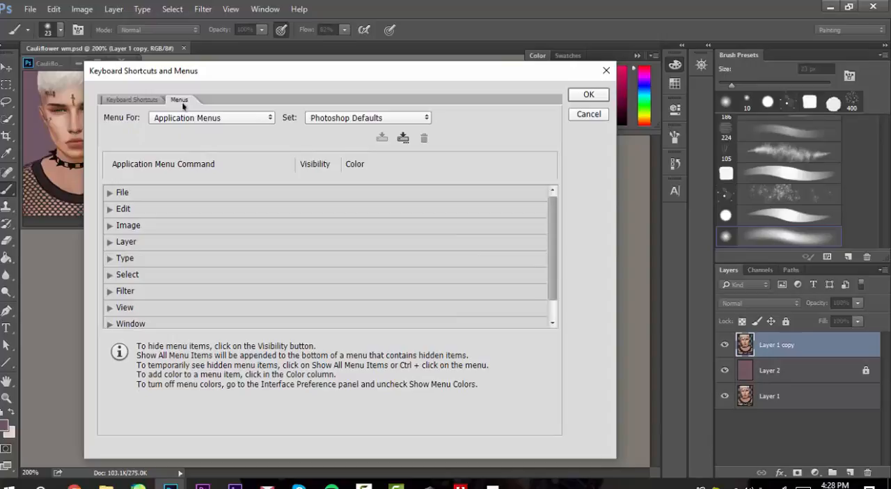
pyautogui.click(132, 100)
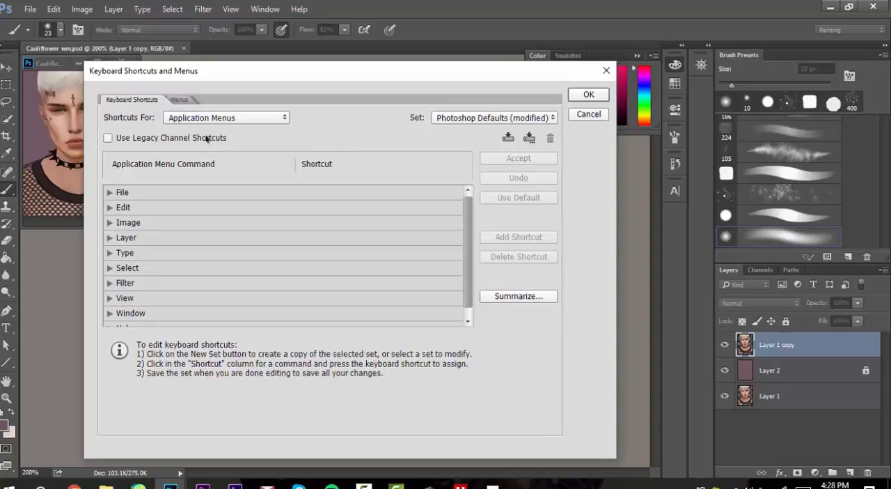
pyautogui.click(235, 118)
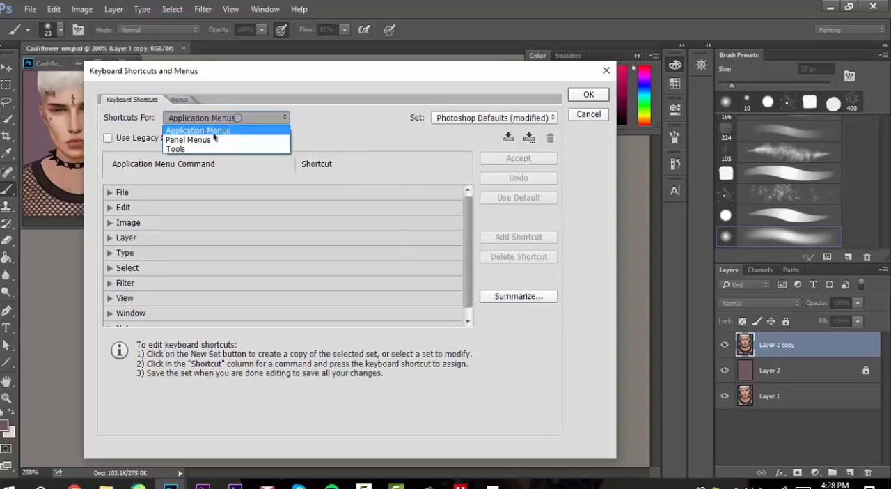
pyautogui.click(204, 150)
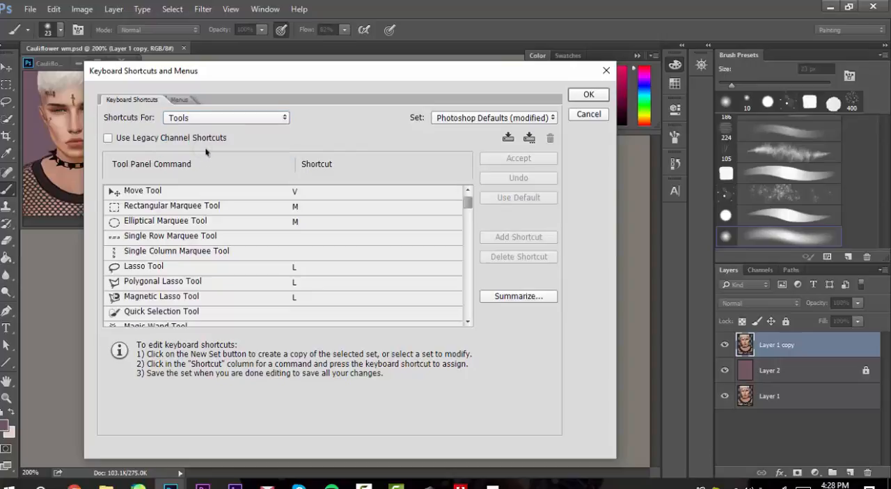
pyautogui.moveTo(470, 201)
pyautogui.mouseDown()
pyautogui.moveTo(469, 217)
pyautogui.moveTo(466, 196)
pyautogui.mouseUp()
# Step: Switch to the Application Menus shortcuts and expand the Window group to locate the New Window command
pyautogui.click(284, 120)
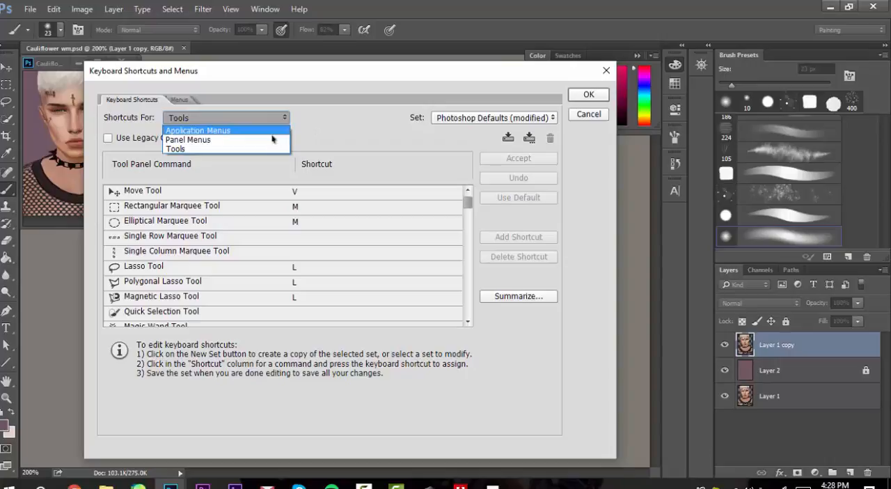
pyautogui.click(275, 130)
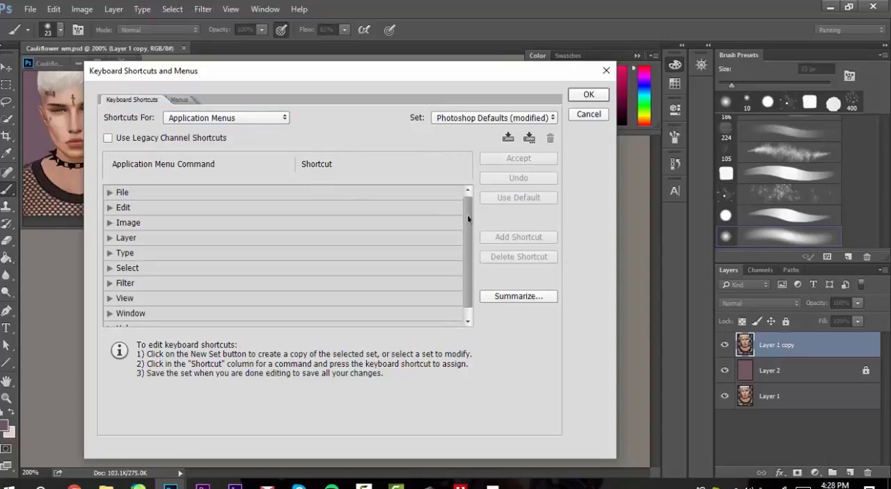
pyautogui.scroll(-1, 463, 219)
pyautogui.click(109, 304)
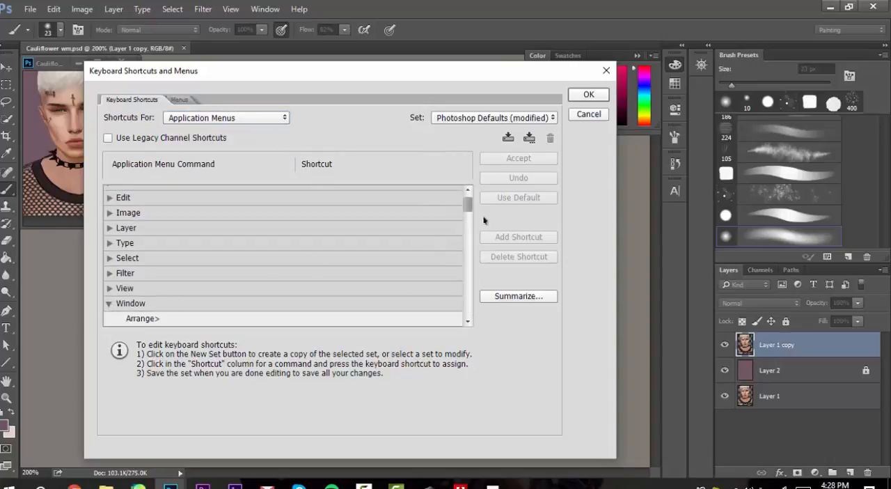
pyautogui.scroll(-1, 472, 212)
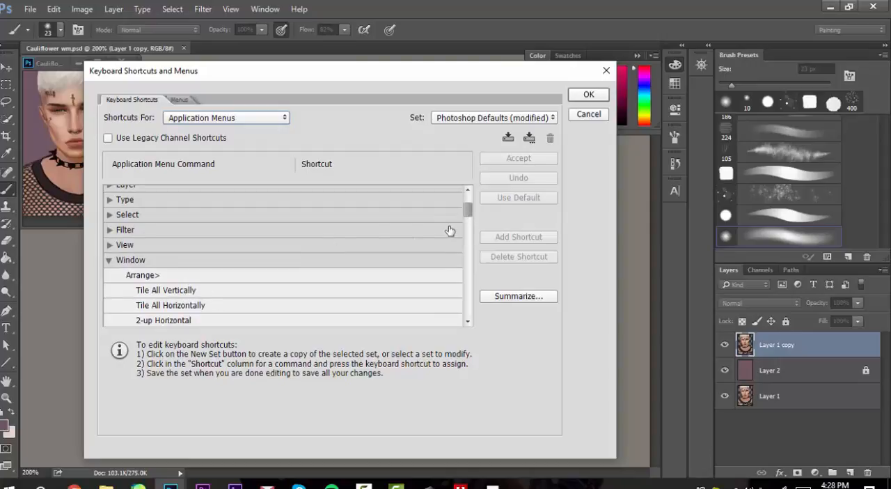
pyautogui.moveTo(471, 214); pyautogui.dragTo(467, 240)
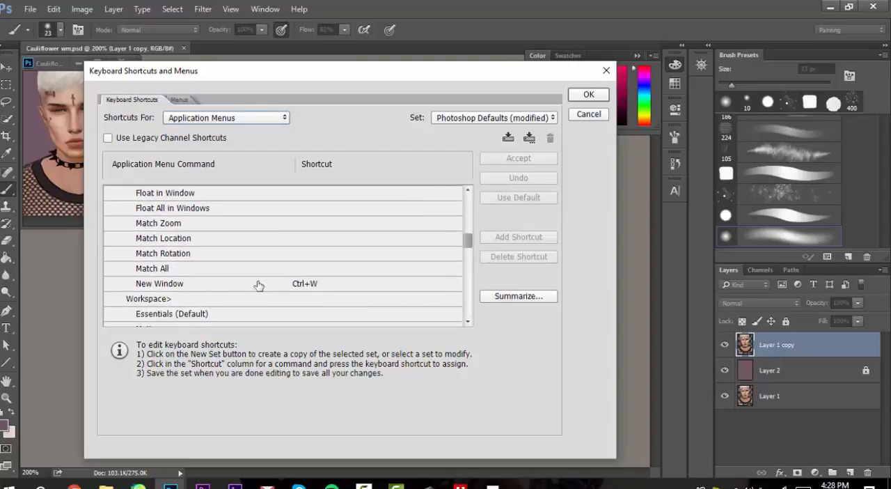
# Step: Inspect the shortcut entry of the New Window command, keep Ctrl+W assigned and accept the shortcut settings
pyautogui.click(311, 284)
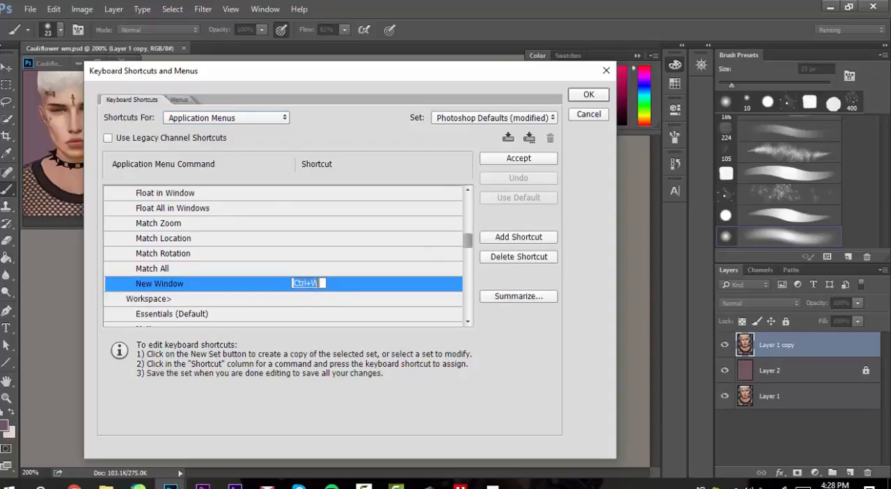
pyautogui.click(311, 268)
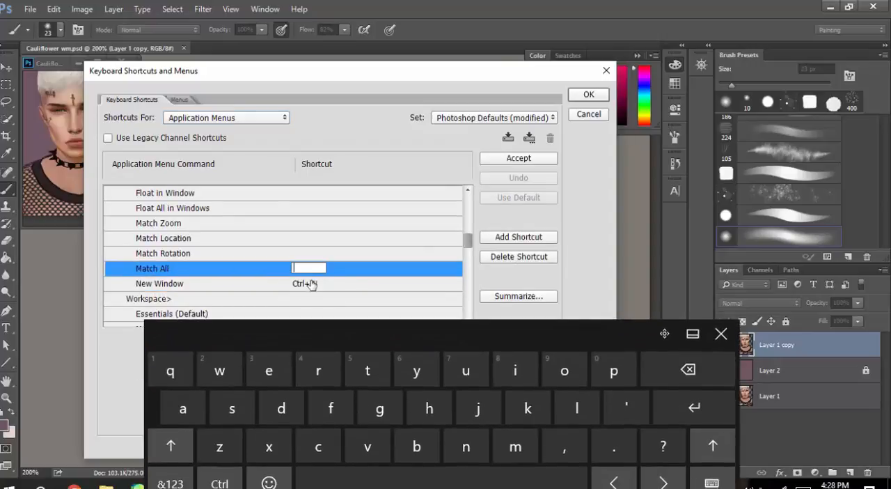
pyautogui.click(310, 283)
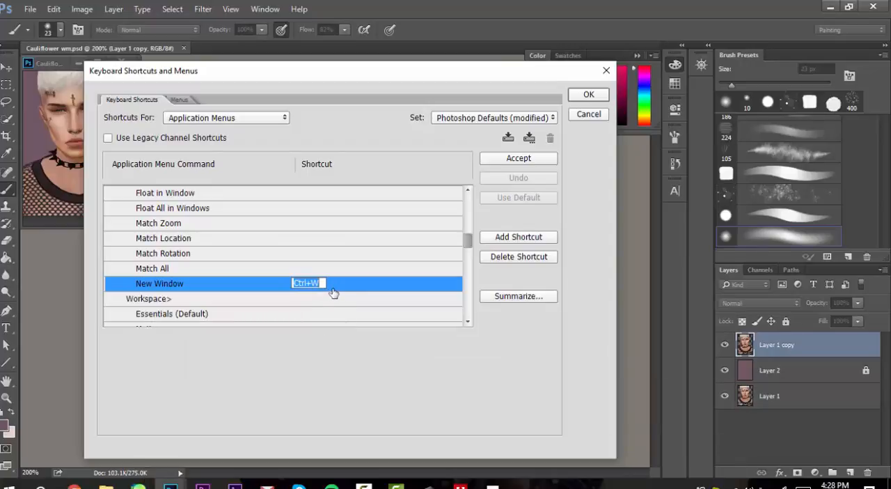
pyautogui.click(536, 286)
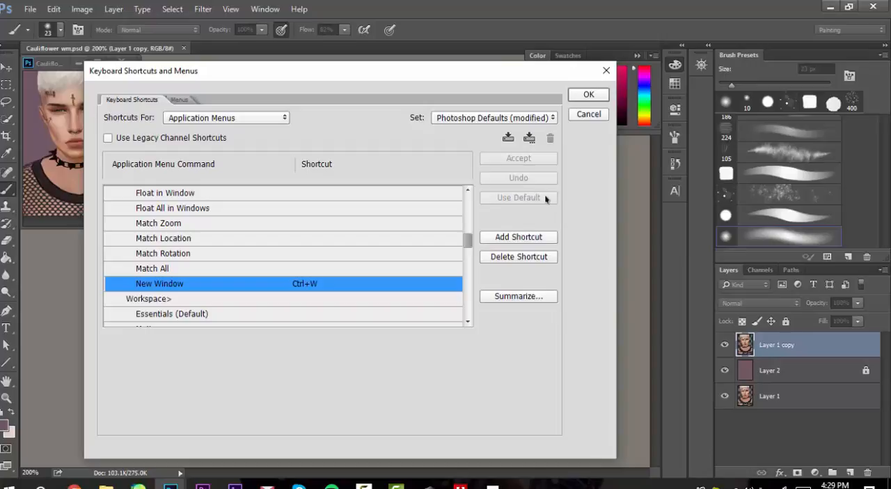
pyautogui.click(589, 94)
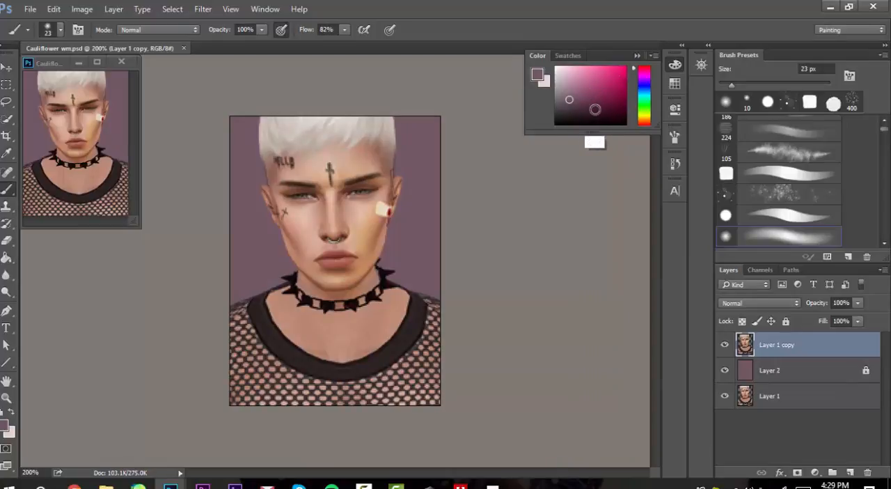
# Step: Try a second floating window of the document beside the existing preview, closing it to return to the main document
pyautogui.hotkey('ctrl', '-')
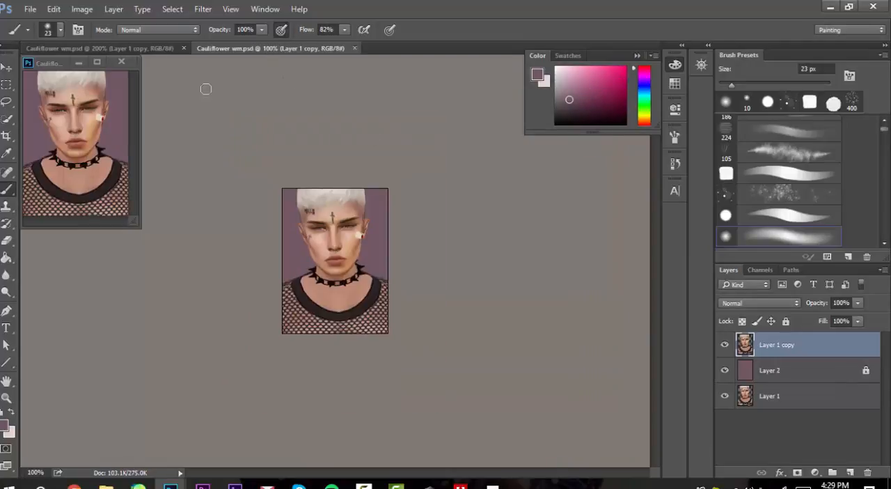
pyautogui.moveTo(297, 46); pyautogui.dragTo(185, 64)
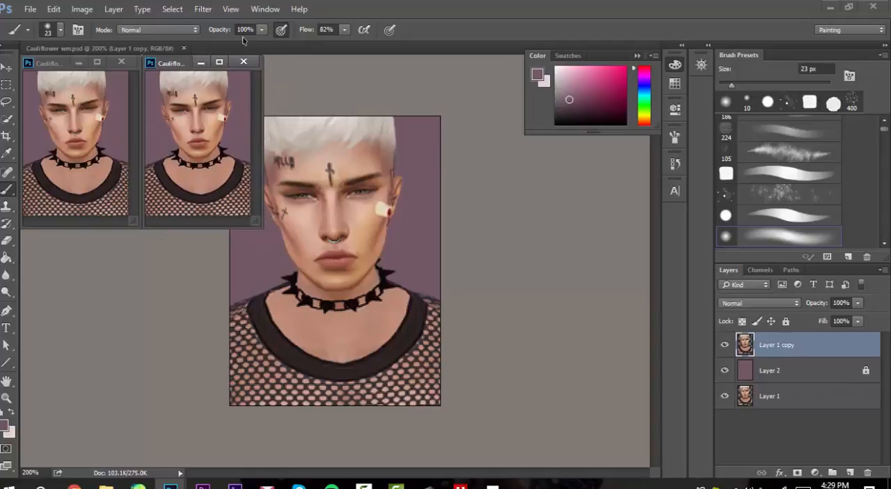
pyautogui.click(244, 61)
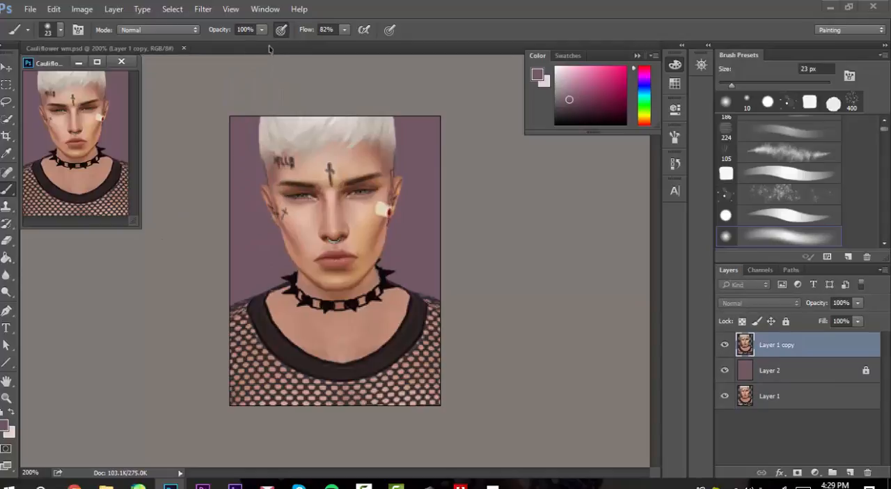
pyautogui.click(149, 48)
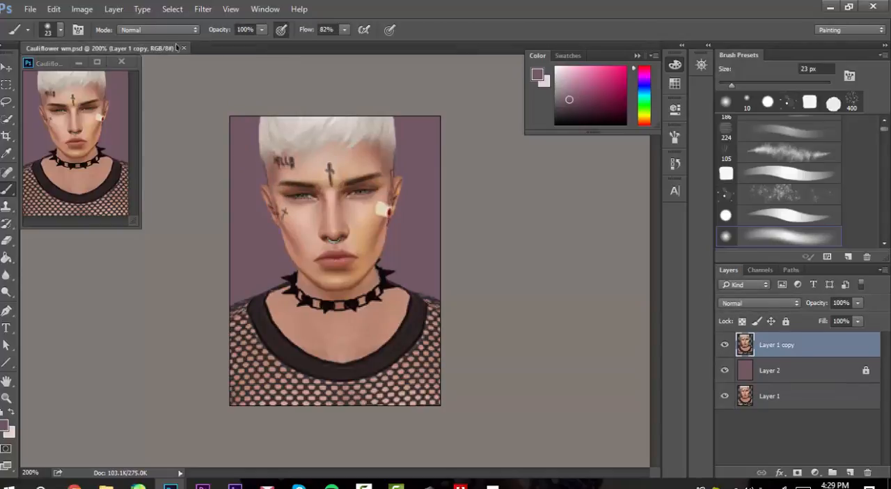